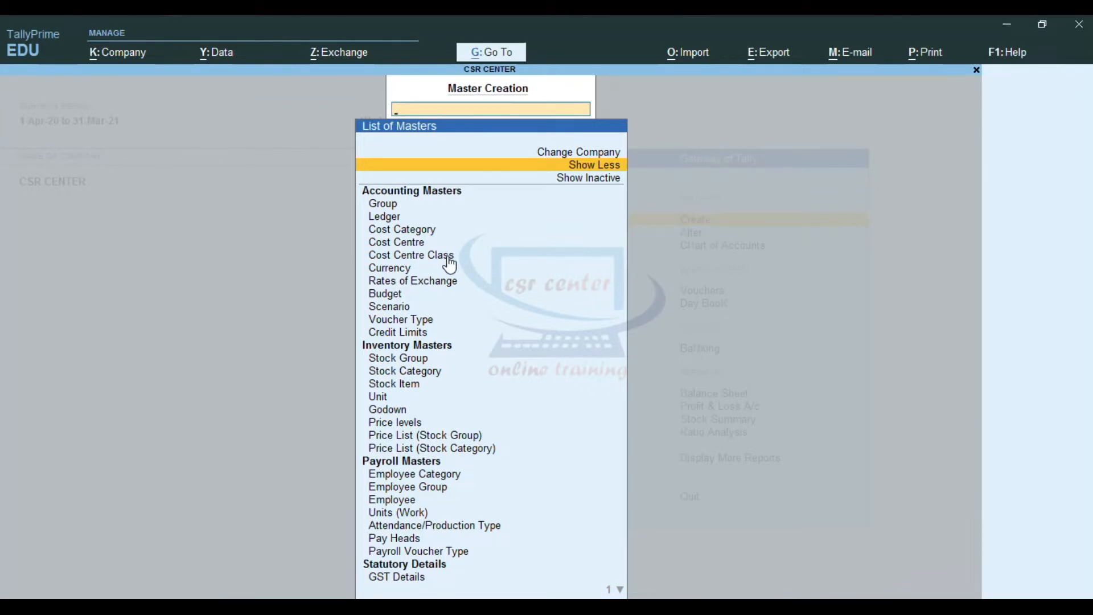
# Step: Start a new currency master with symbol $, formal name United States Dollar and ISO currency code USD
pyautogui.click(397, 273)
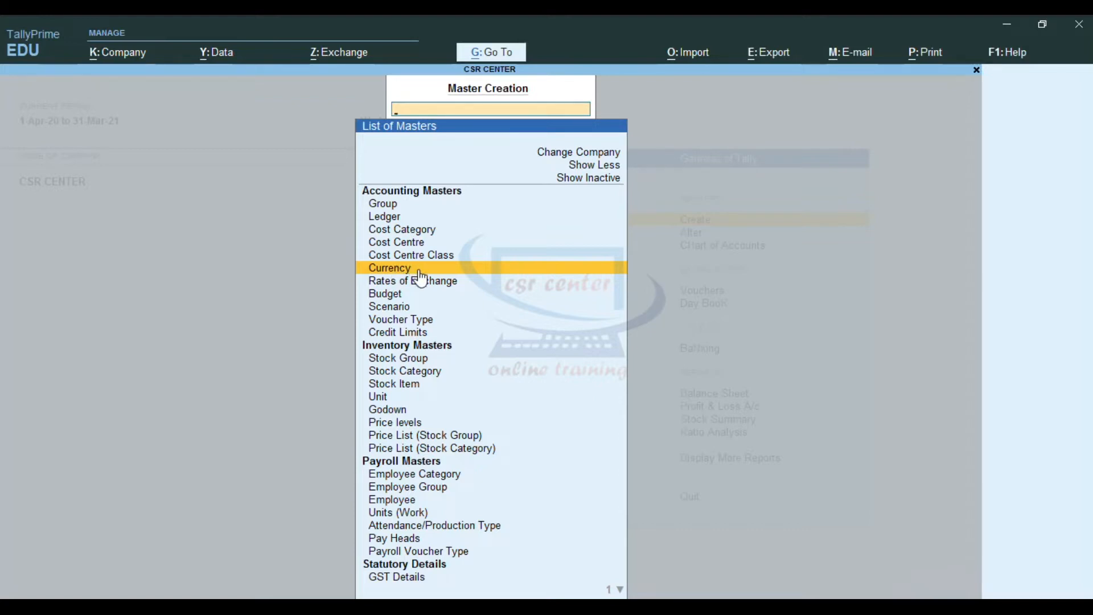
pyautogui.click(419, 269)
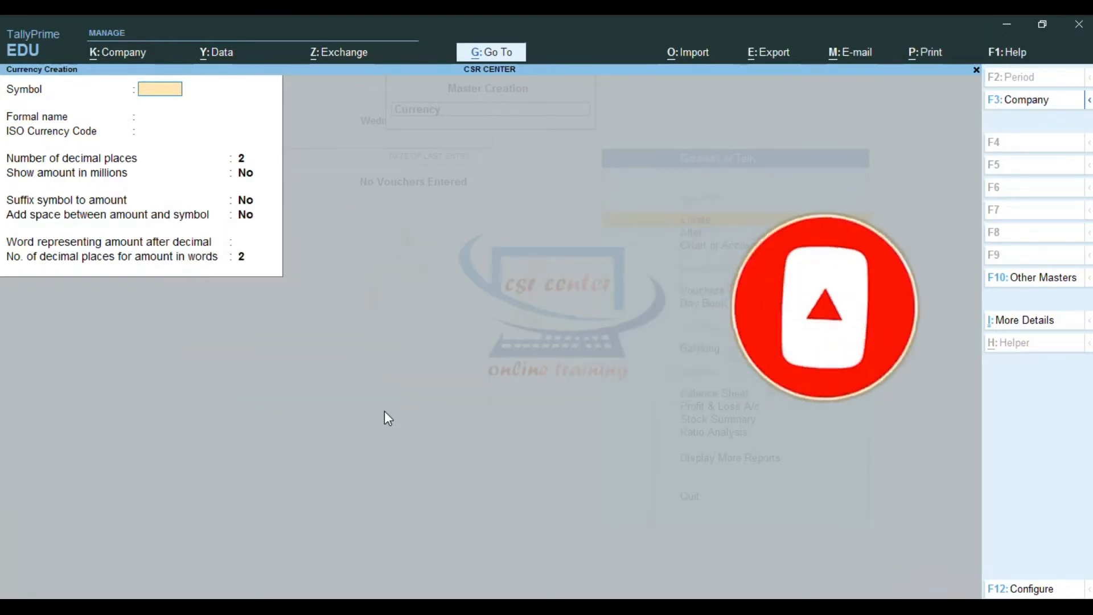
pyautogui.write('$')
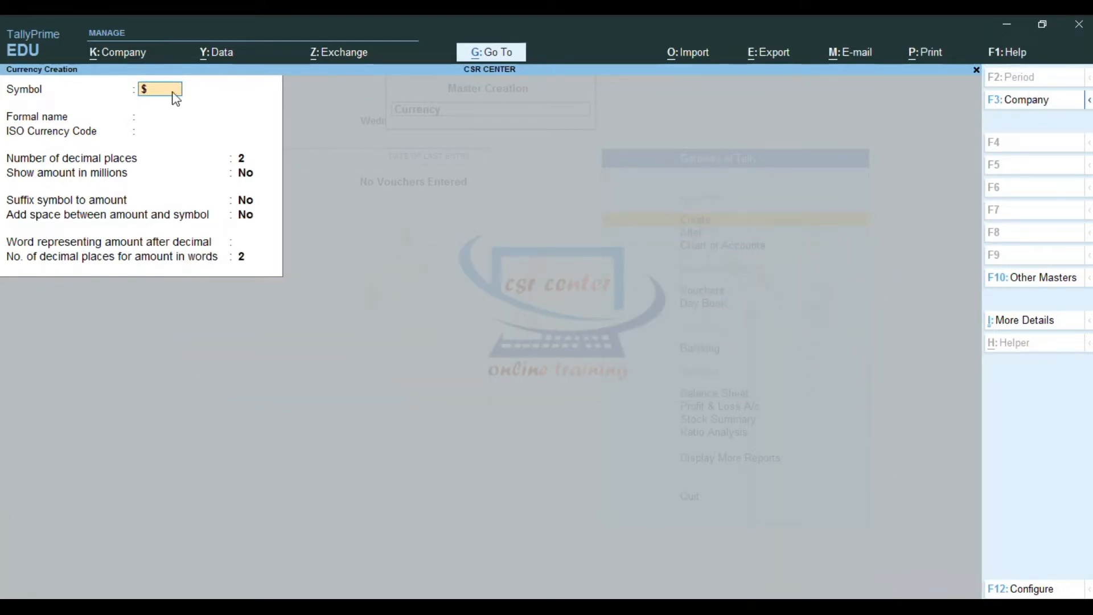
pyautogui.press('Return')
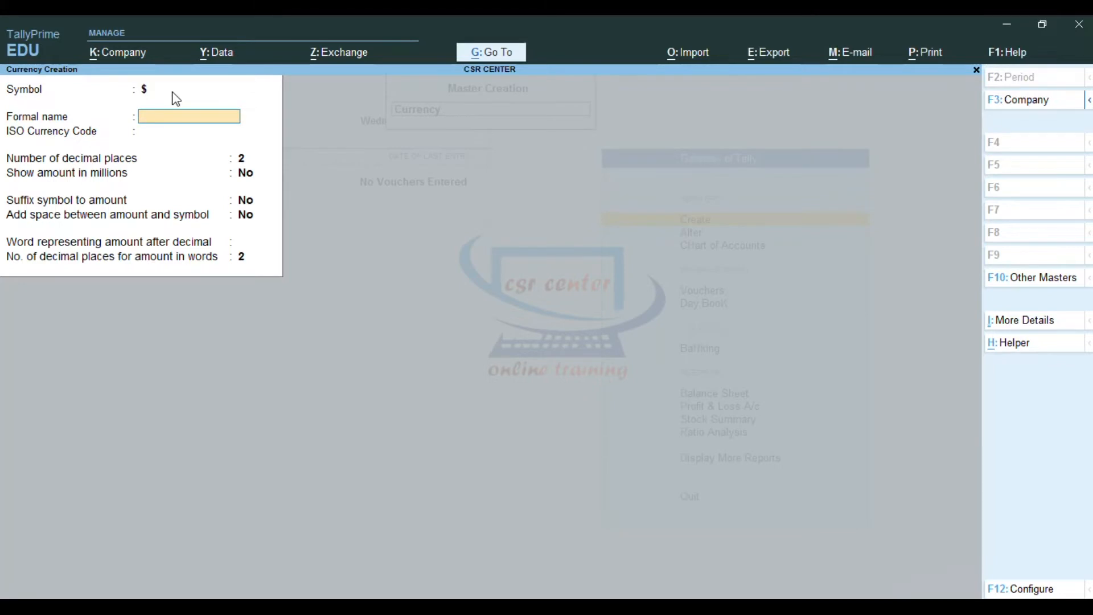
pyautogui.write('United States Dollar')
pyautogui.press('Return')
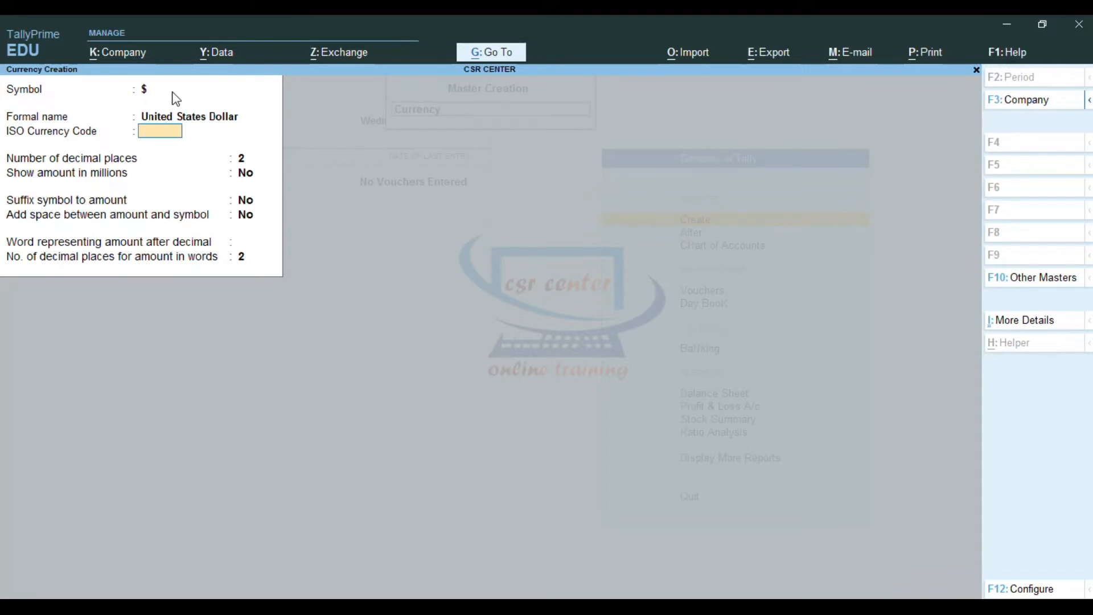
pyautogui.write('USD')
pyautogui.press('Return')
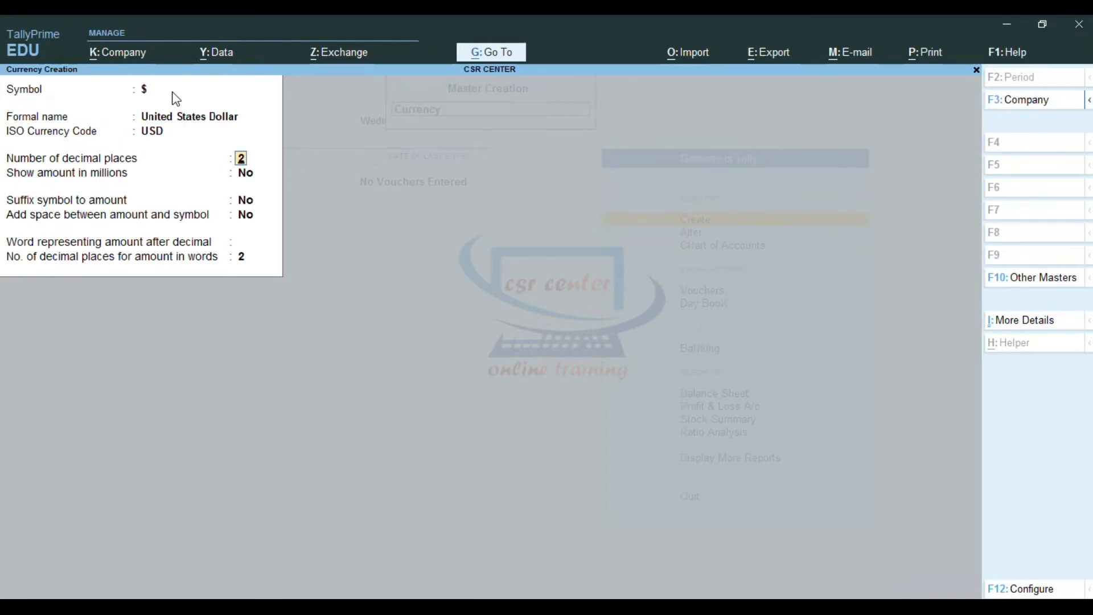
# Step: Set the dollar's symbol as a suffix with a space, enter Cents as the word after decimal, keep the other defaults, and save the currency
pyautogui.press('Return')
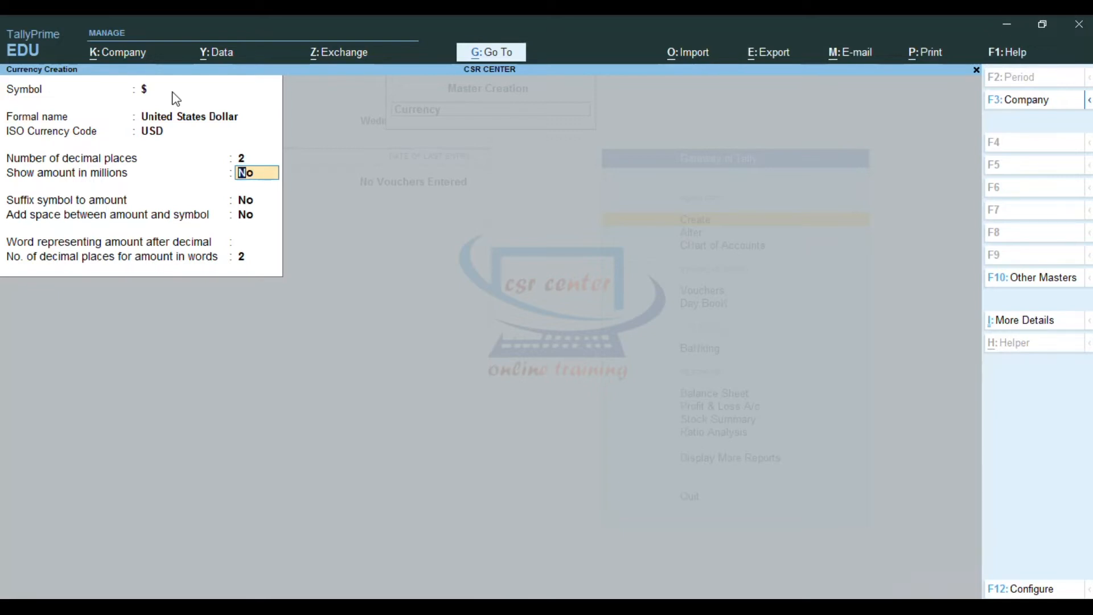
pyautogui.press('Return')
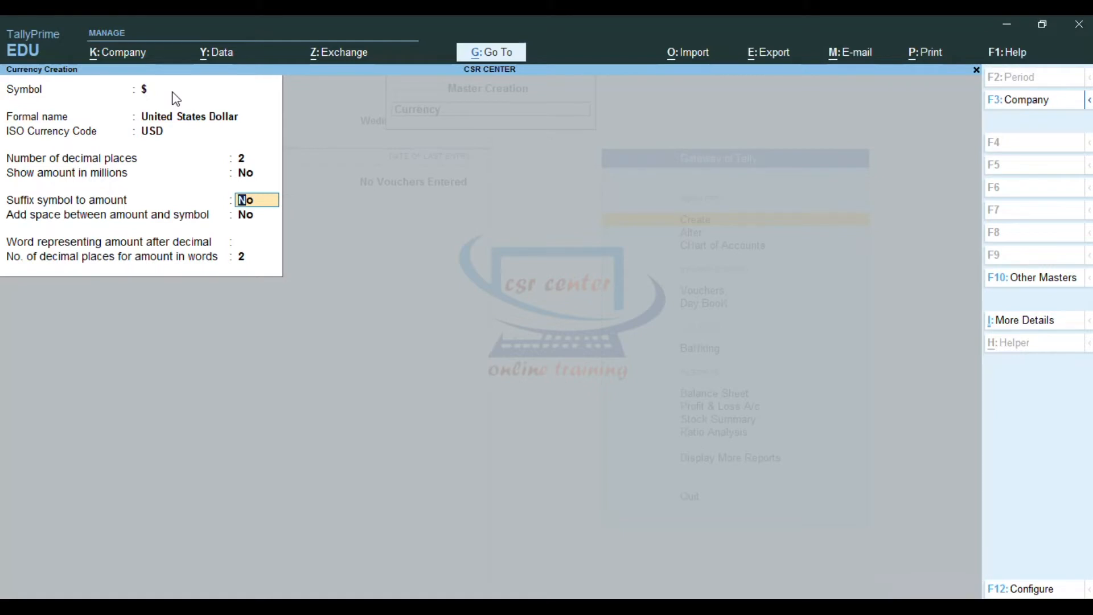
pyautogui.write('y')
pyautogui.press('Return')
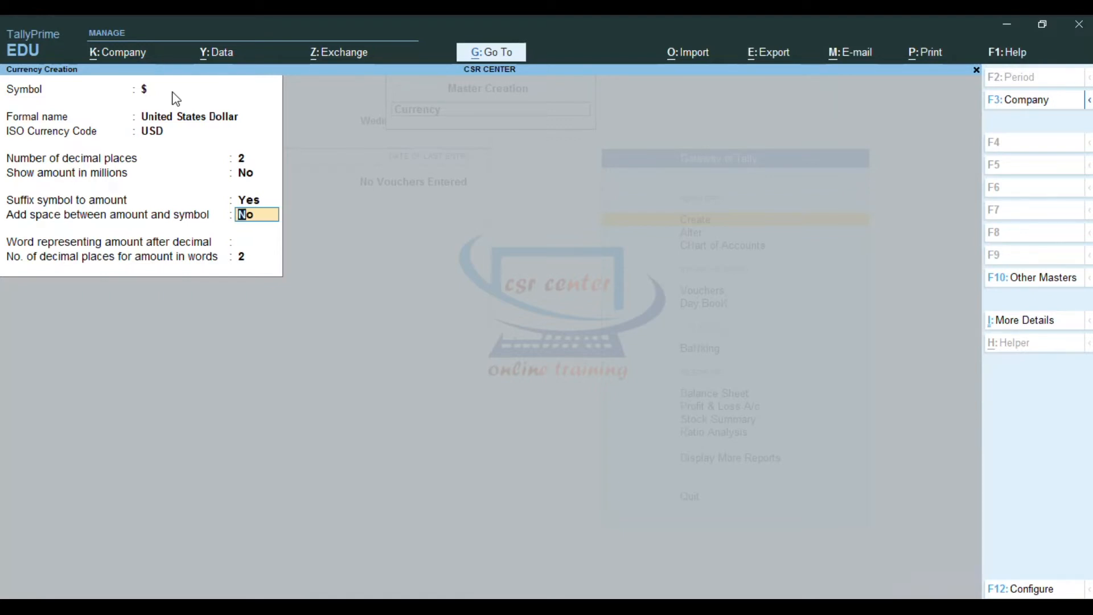
pyautogui.write('y')
pyautogui.press('Return')
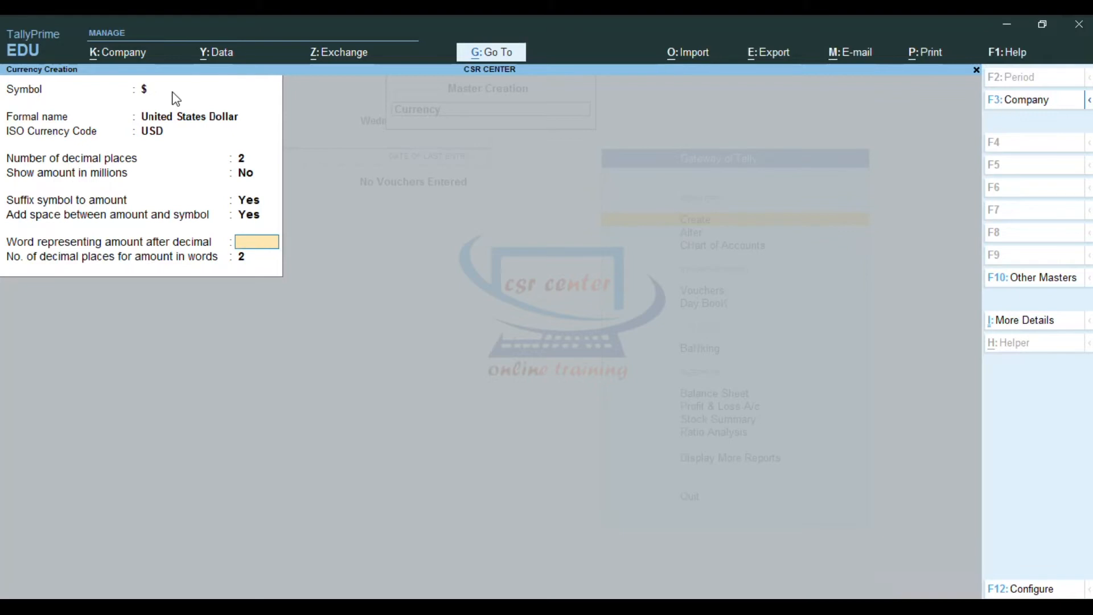
pyautogui.write('Cents')
pyautogui.press('Return')
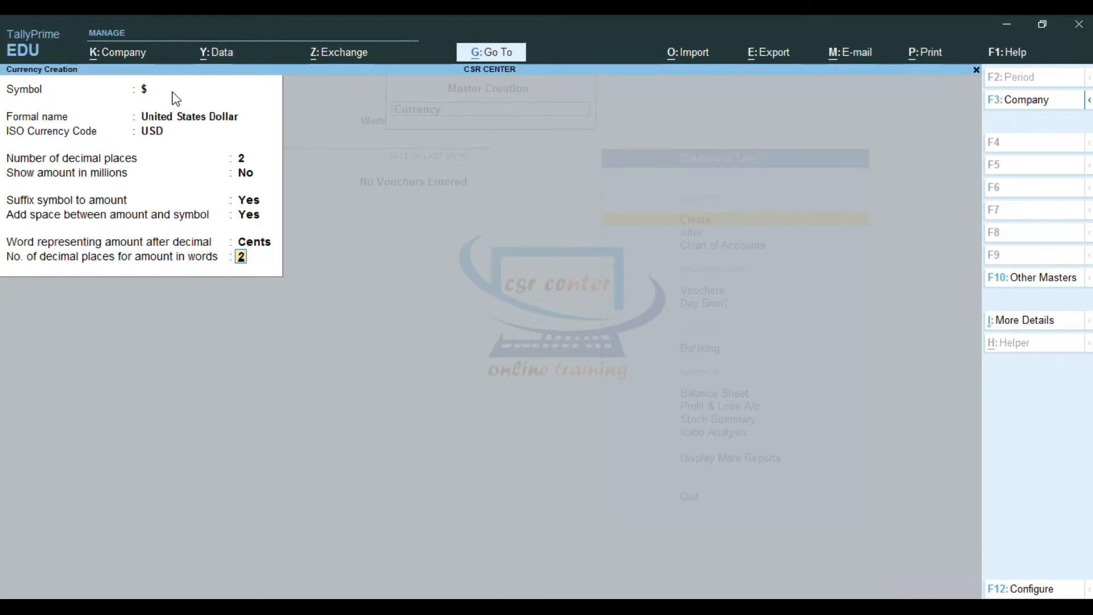
pyautogui.press('Return')
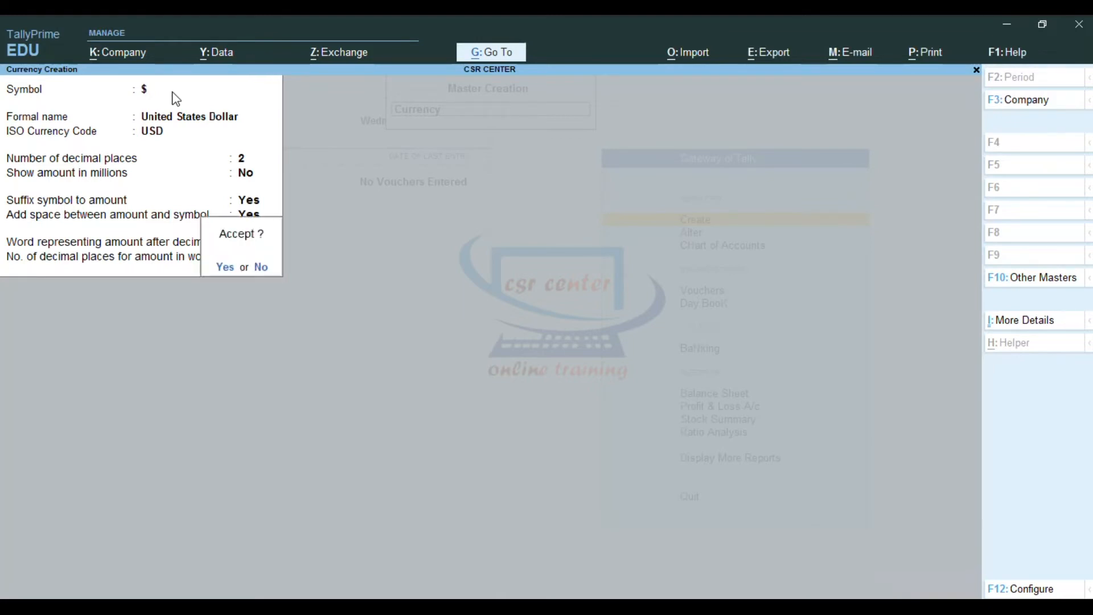
pyautogui.press('Return')
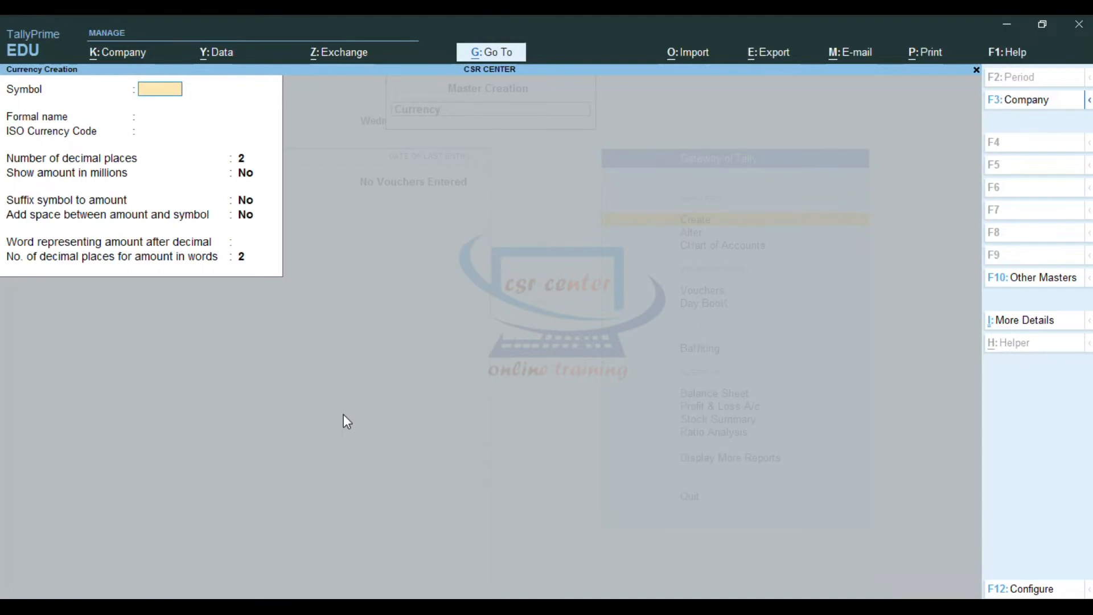
# Step: Switch to the Windows Character Map and move its window clear of the currency creation form
pyautogui.press('super+s')
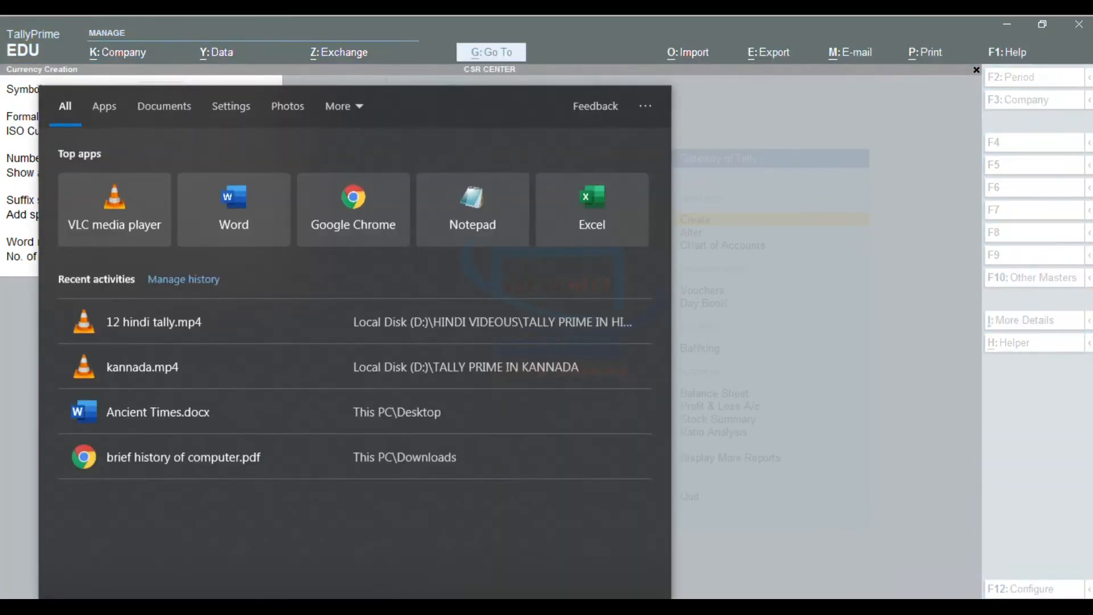
pyautogui.write('char')
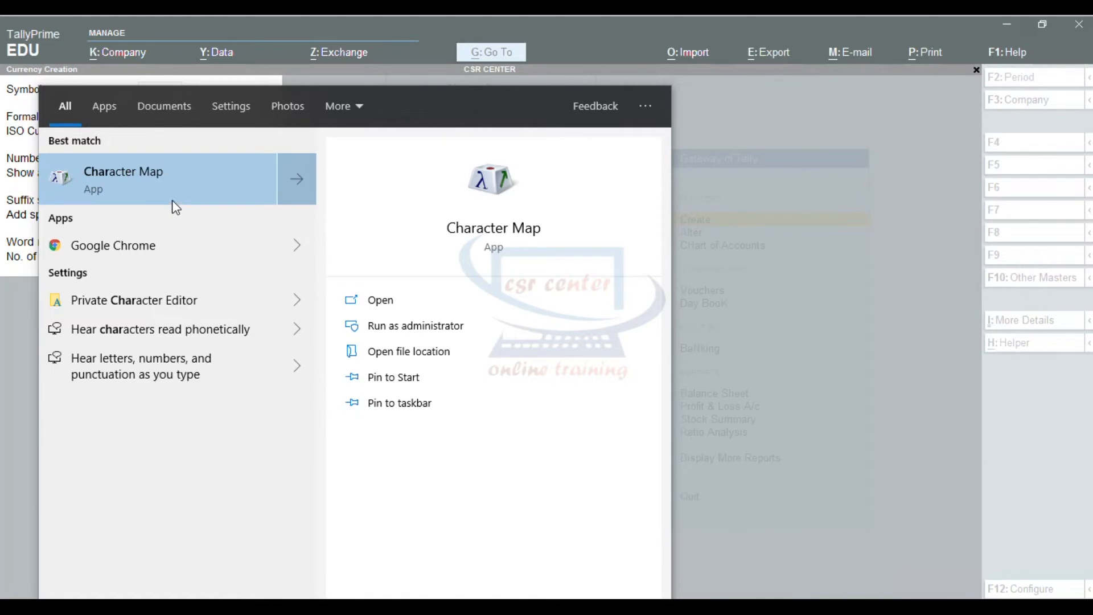
pyautogui.click(132, 175)
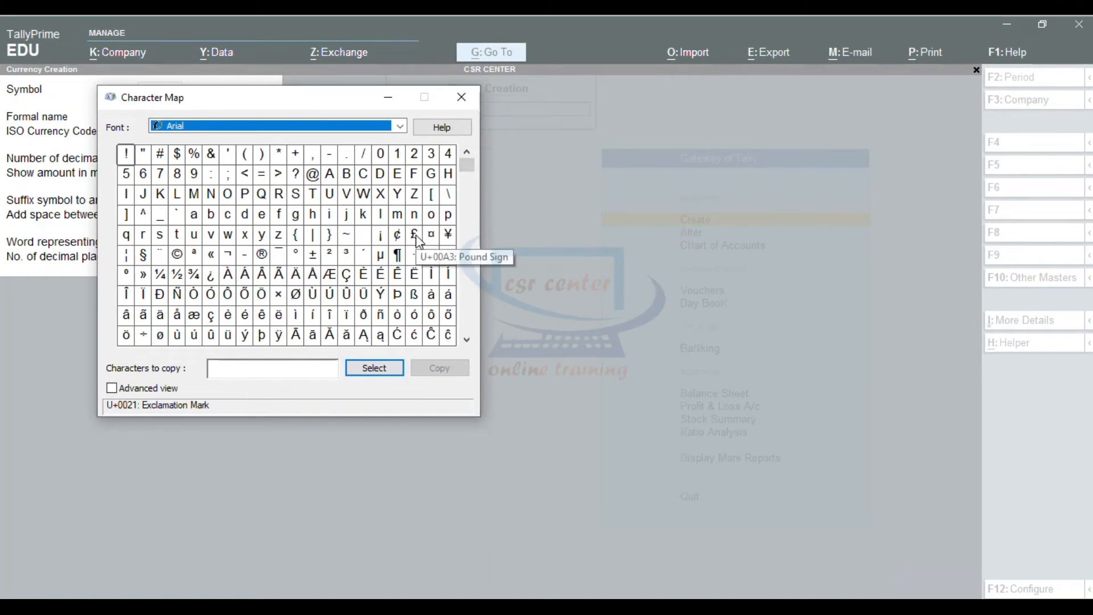
pyautogui.moveTo(465, 162)
pyautogui.mouseDown()
pyautogui.moveTo(474, 245)
pyautogui.moveTo(466, 162)
pyautogui.mouseUp()
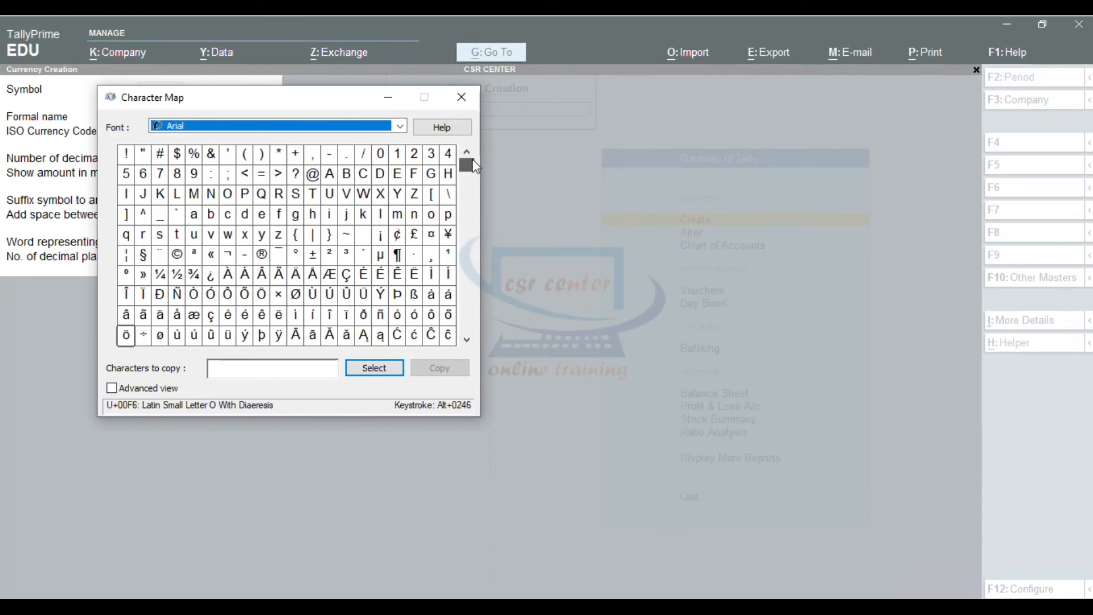
pyautogui.click(401, 126)
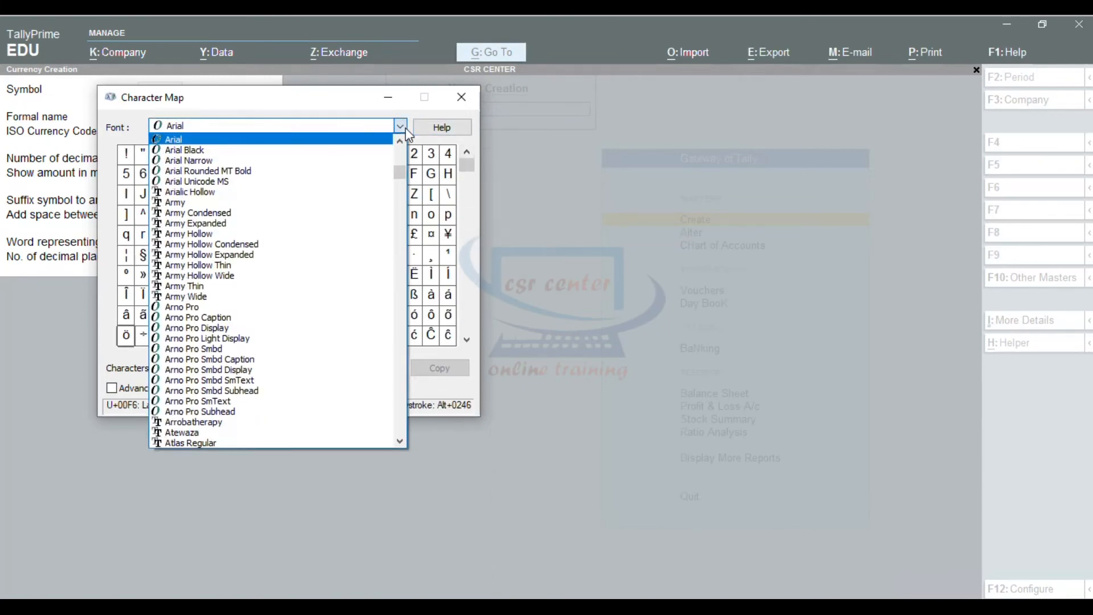
pyautogui.click(406, 127)
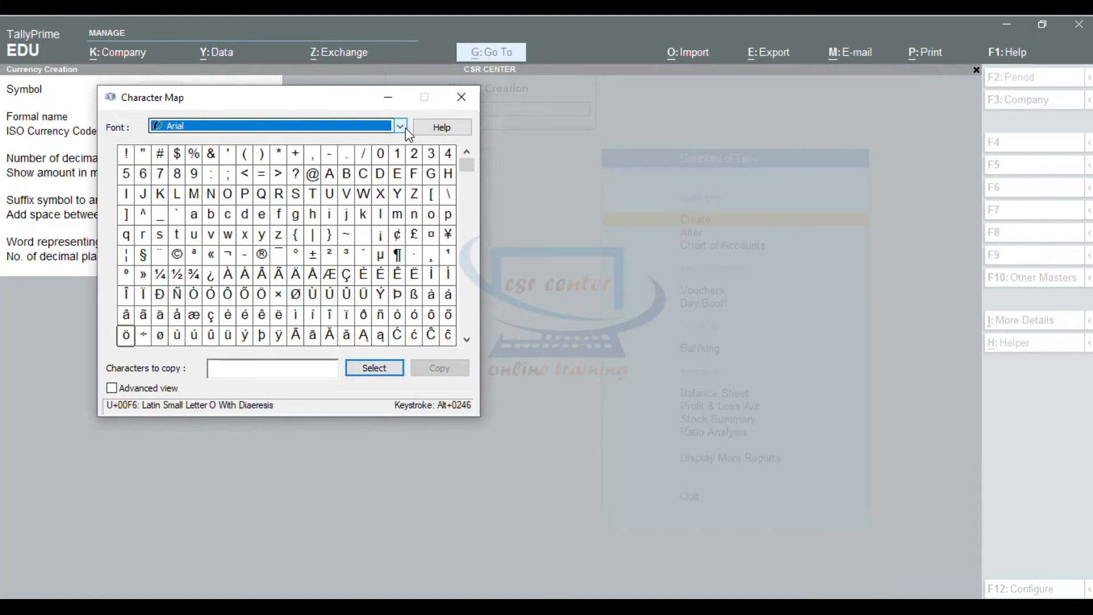
pyautogui.moveTo(328, 109); pyautogui.dragTo(524, 151)
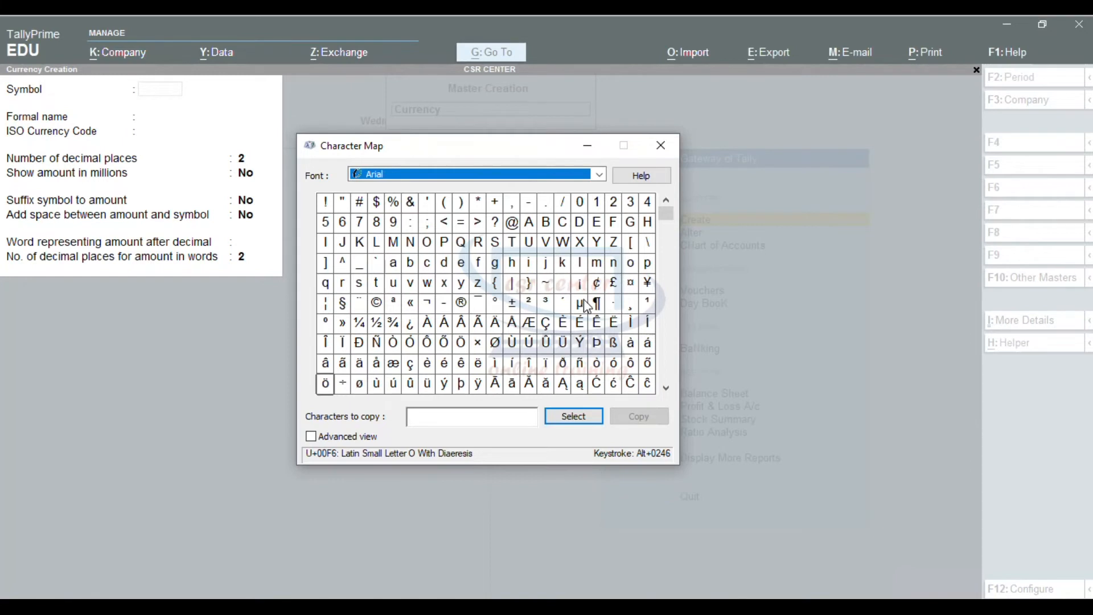
# Step: Copy the Arial pound sign (£) from the Character Map and minimize its window
pyautogui.click(614, 282)
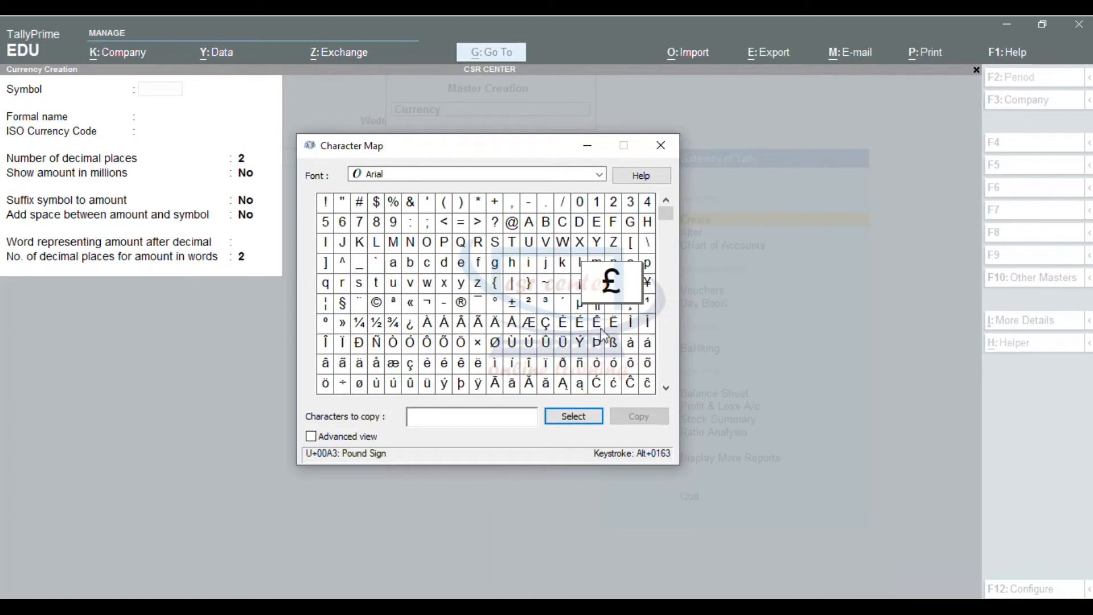
pyautogui.click(572, 418)
pyautogui.click(632, 419)
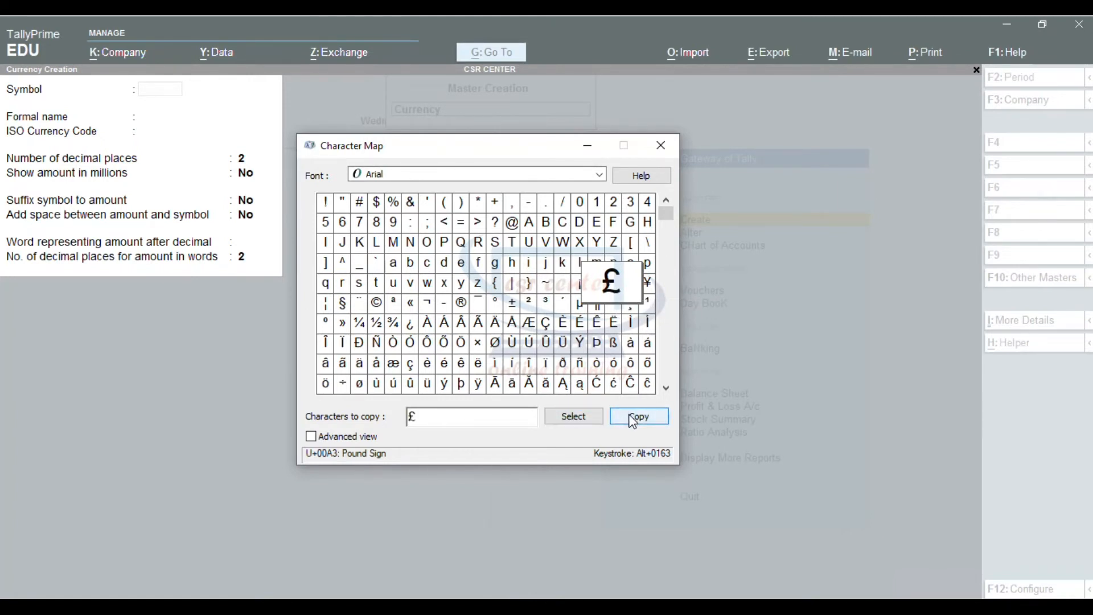
pyautogui.click(587, 158)
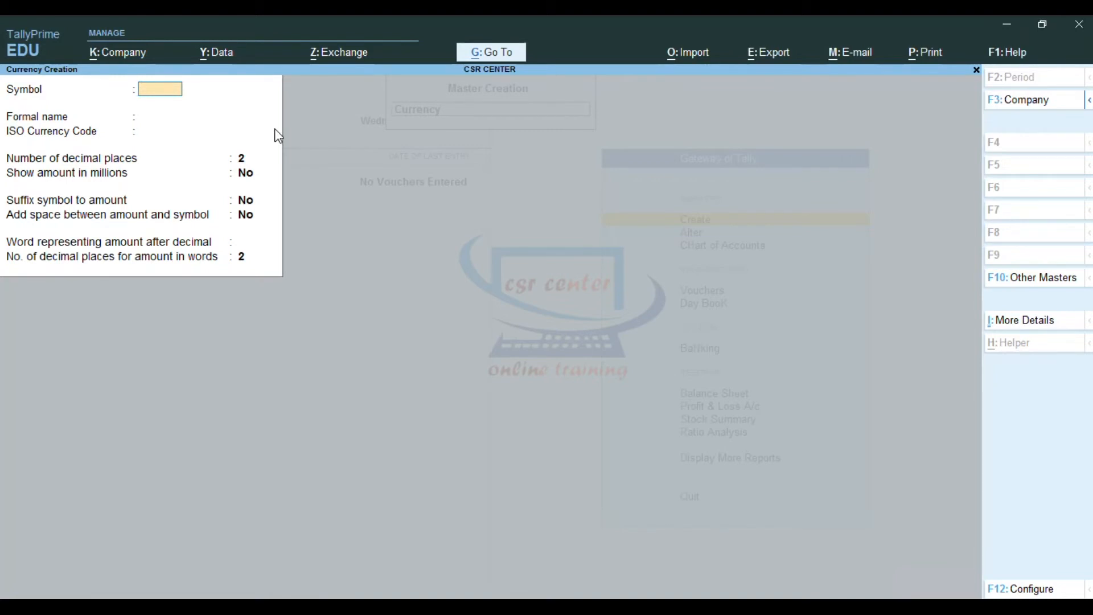
# Step: Enter £ as the new currency's symbol, British Pound as its formal name and GBP as its ISO currency code
pyautogui.press('alt')
pyautogui.write('£')
pyautogui.press('Return')
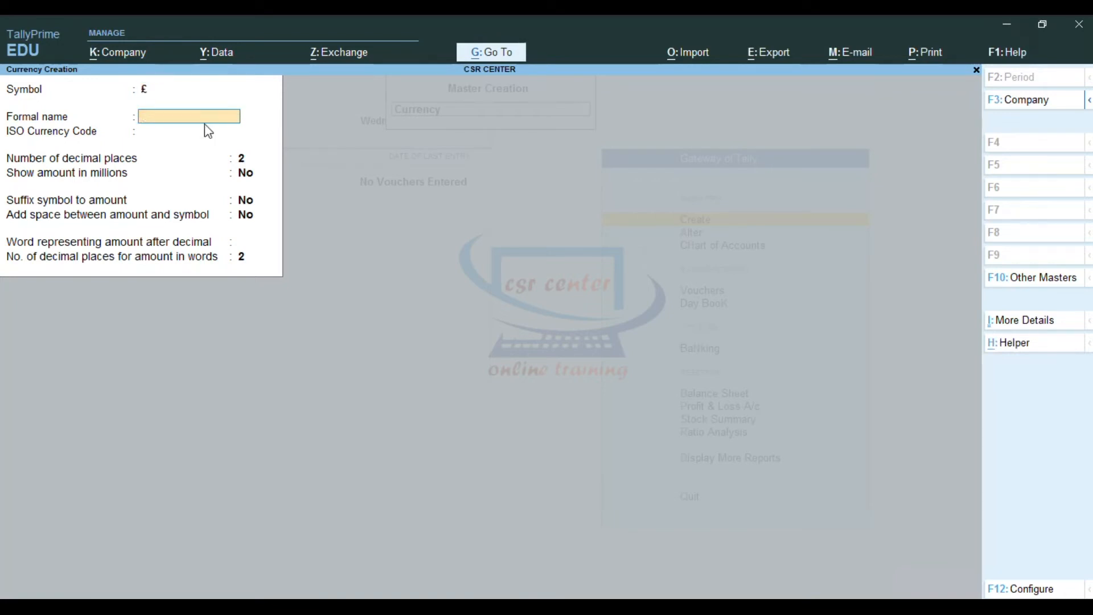
pyautogui.write('British Pound')
pyautogui.press('Return')
pyautogui.write('GBP')
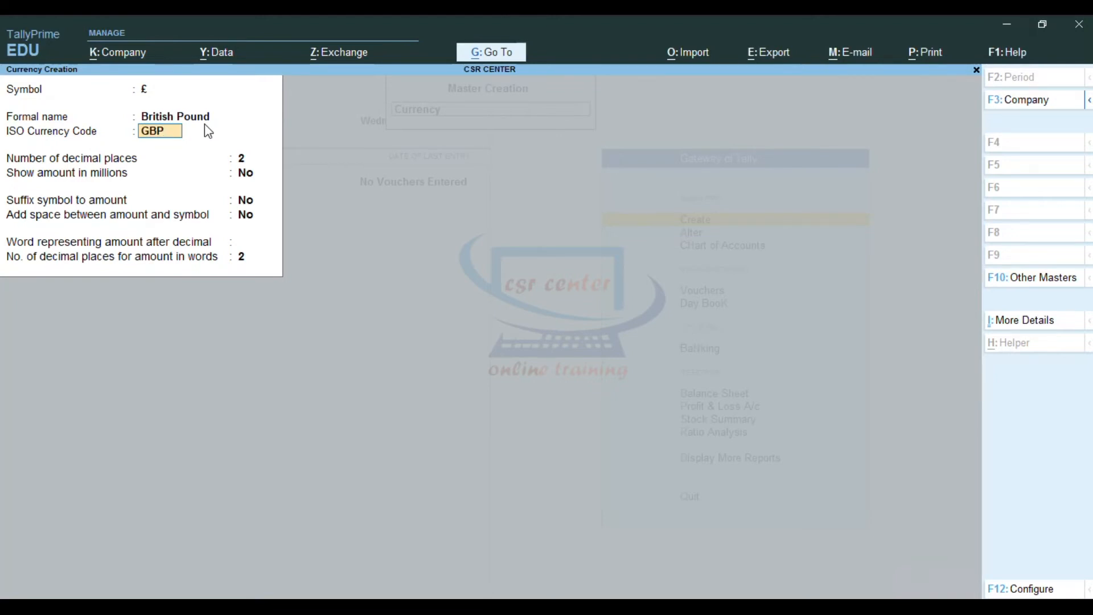
pyautogui.press('Return')
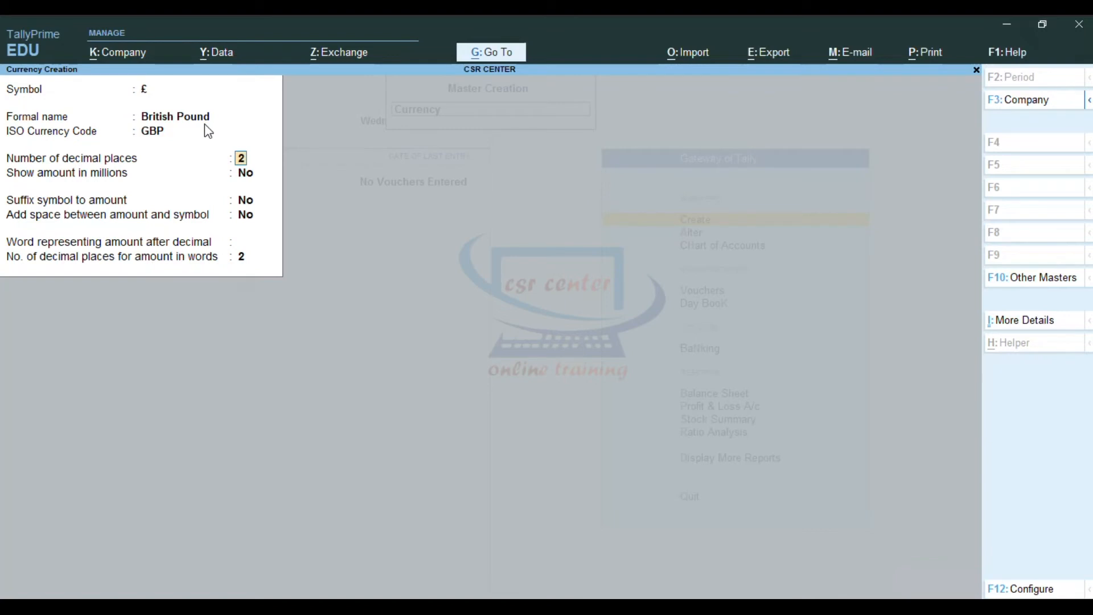
# Step: Set the pound's symbol as a suffix with a space, enter Penny as the word after decimal, keep the other defaults, and save the currency
pyautogui.press('Return')
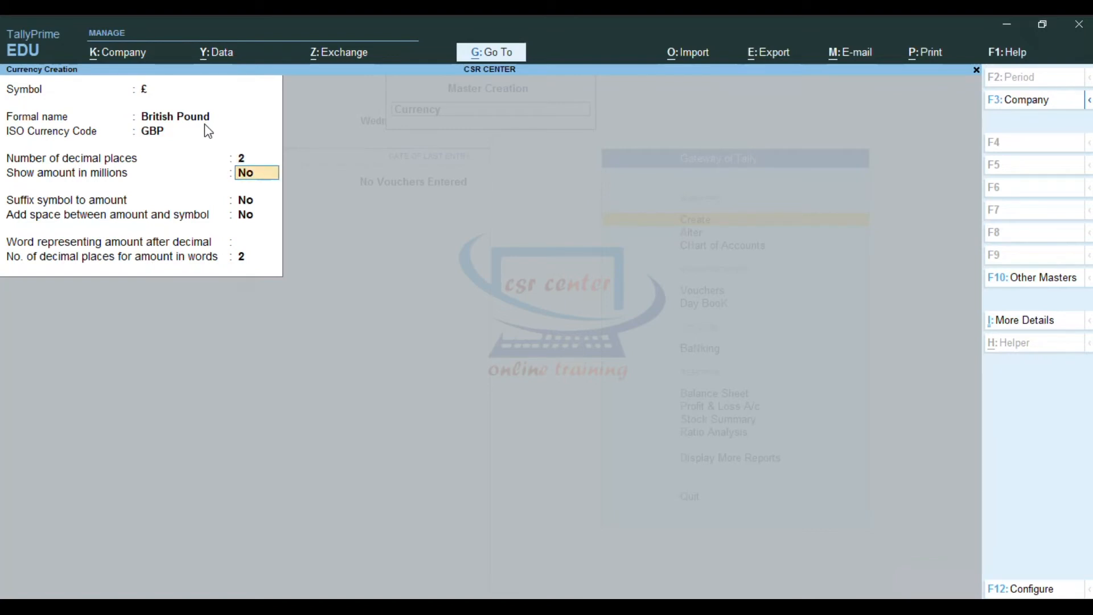
pyautogui.press('Return')
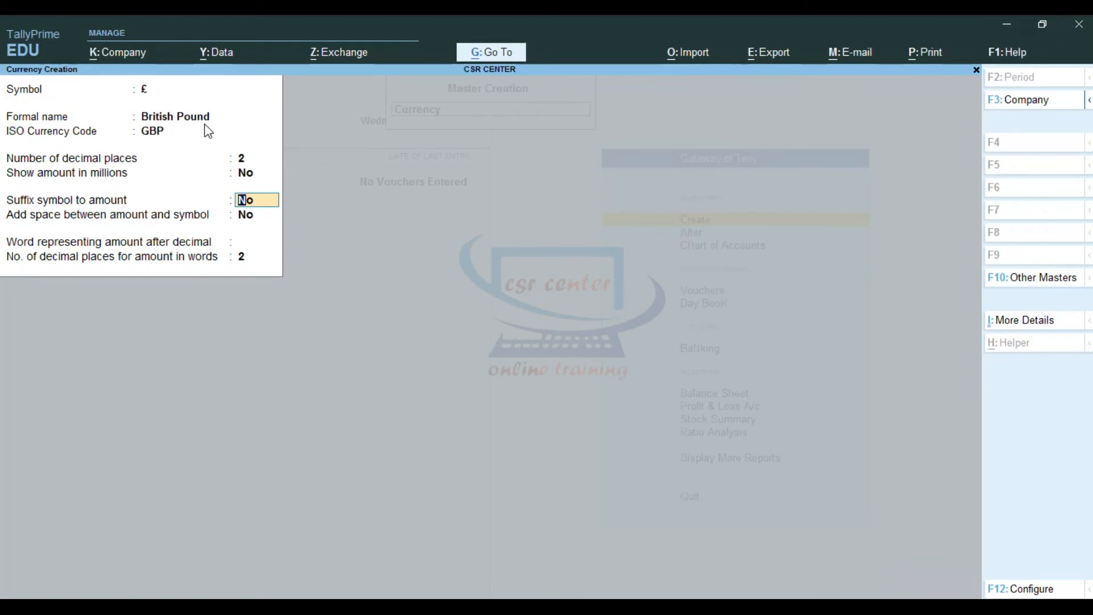
pyautogui.write('y')
pyautogui.press('Return')
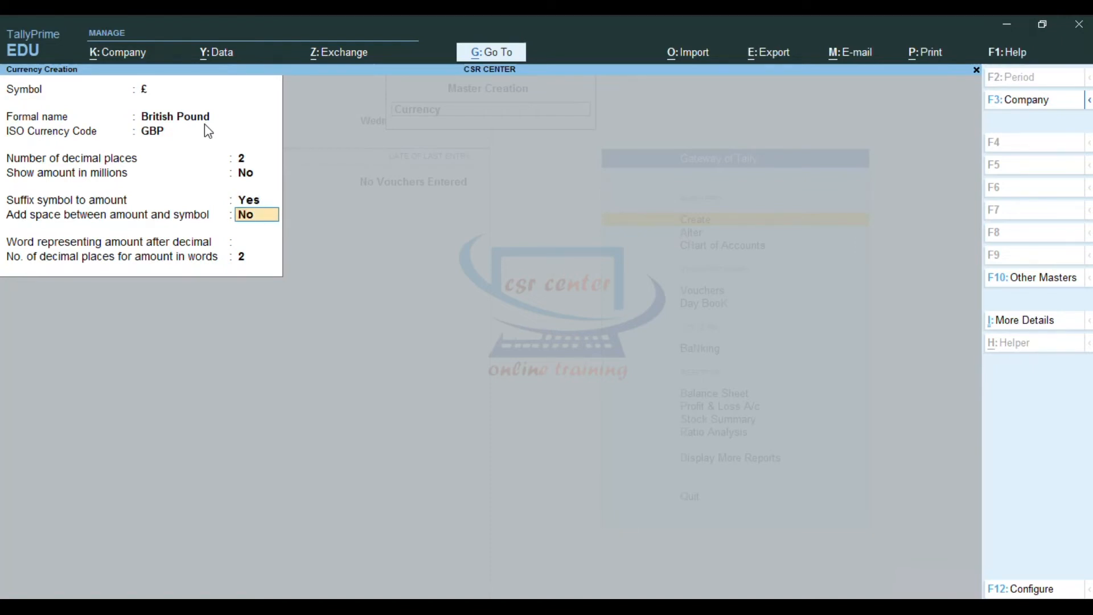
pyautogui.write('y')
pyautogui.press('Return')
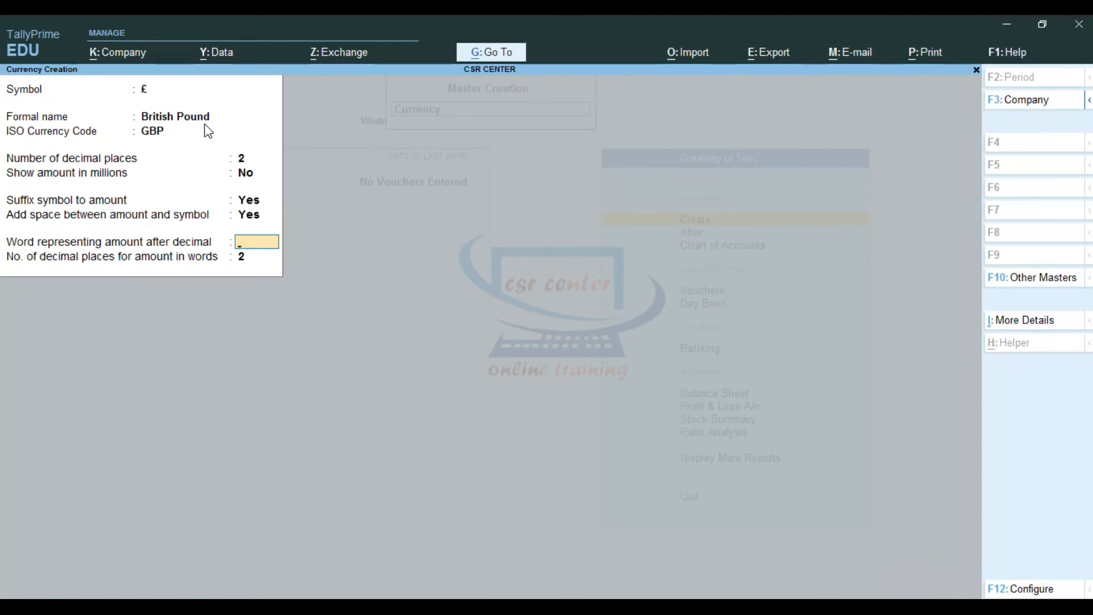
pyautogui.write('Penny')
pyautogui.press('Return')
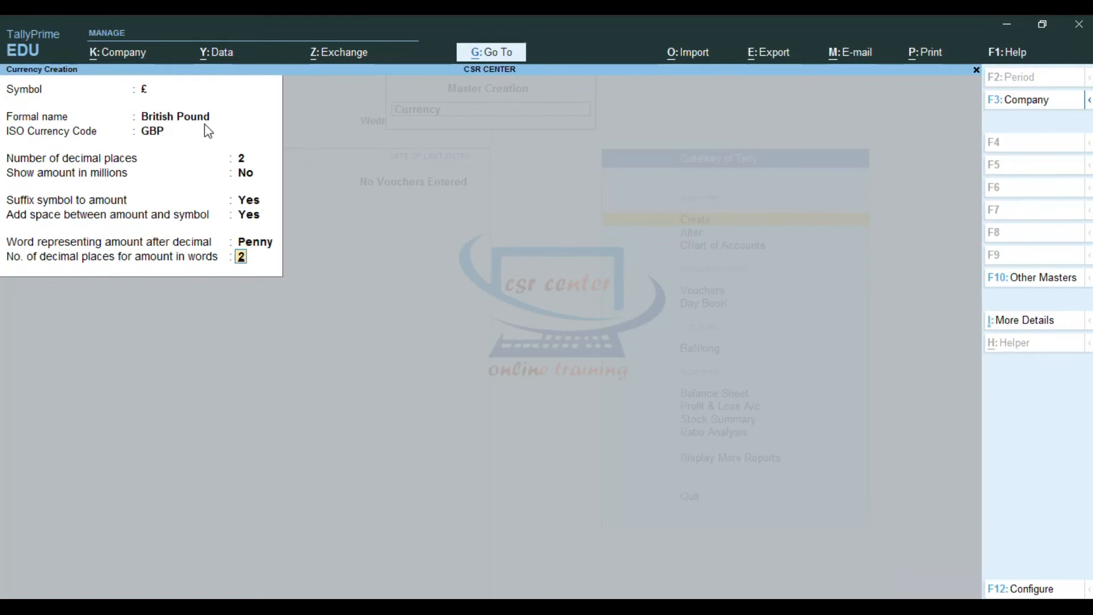
pyautogui.press('Return')
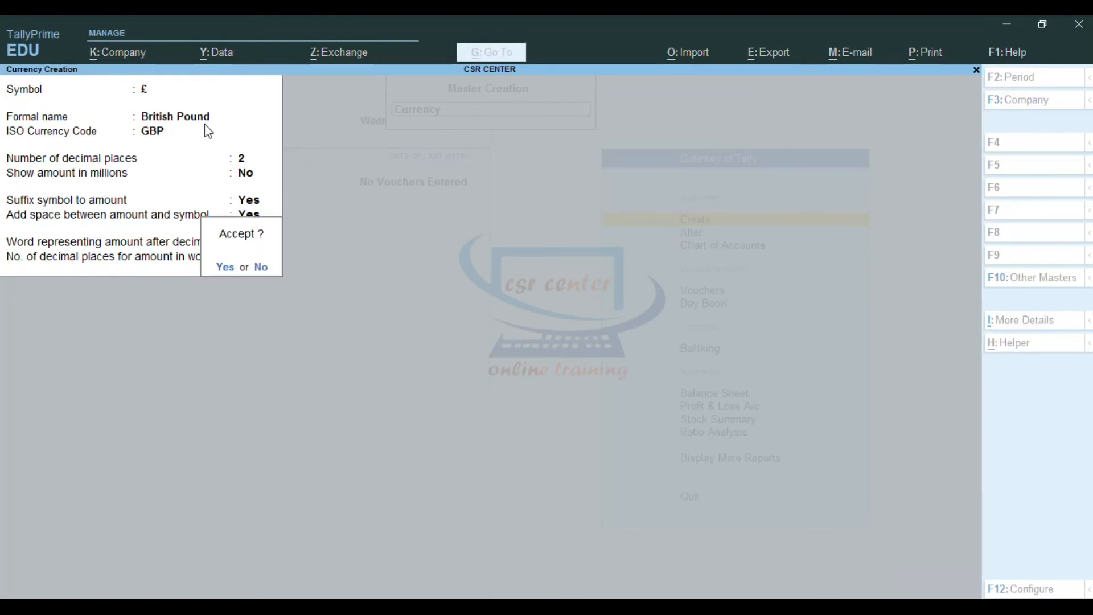
pyautogui.press('Return')
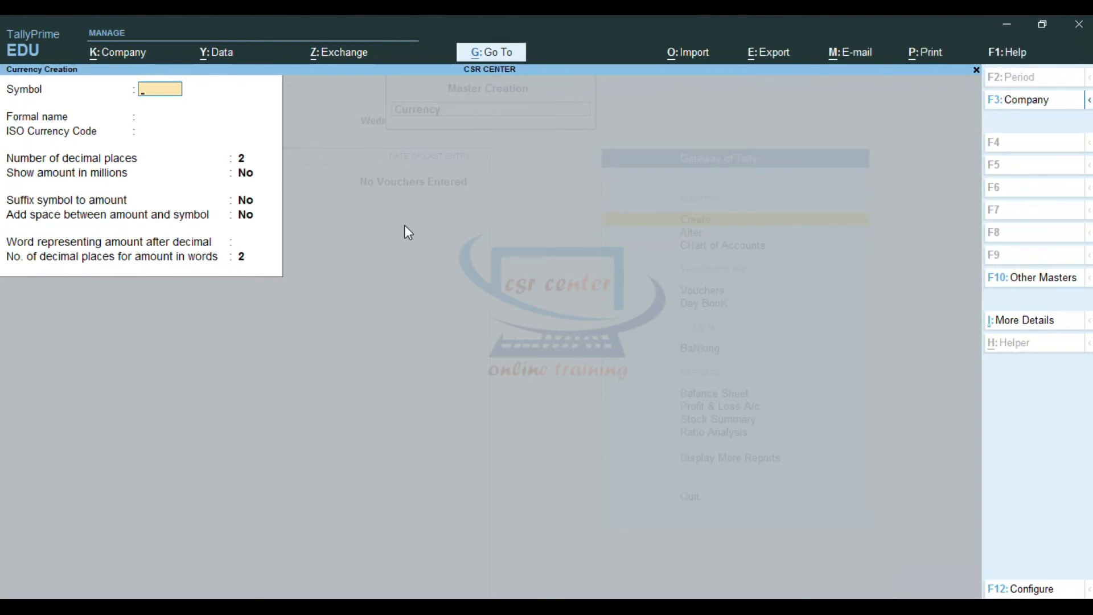
# Step: Enter ¥ as the new currency's symbol, Japanese Yen as its formal name and YEN as its ISO currency code
pyautogui.press('ctrl')
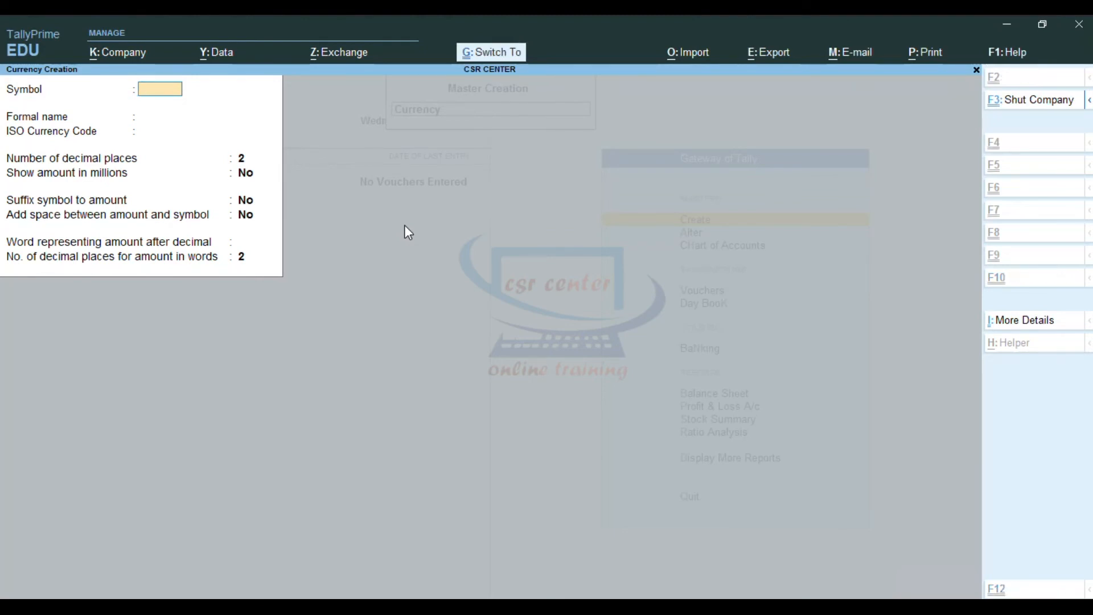
pyautogui.write('¥')
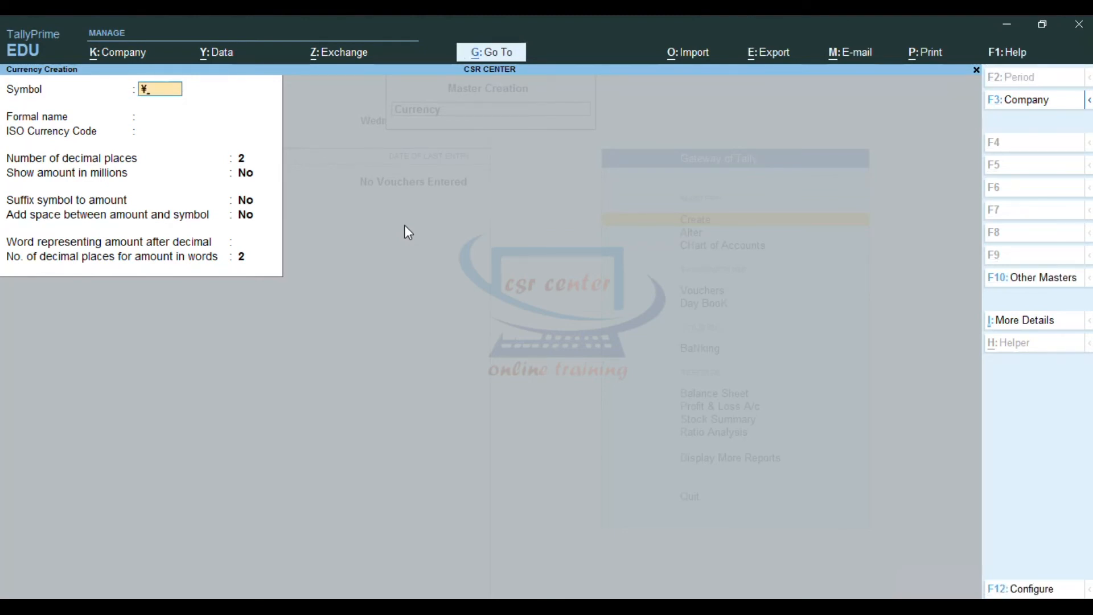
pyautogui.press('Return')
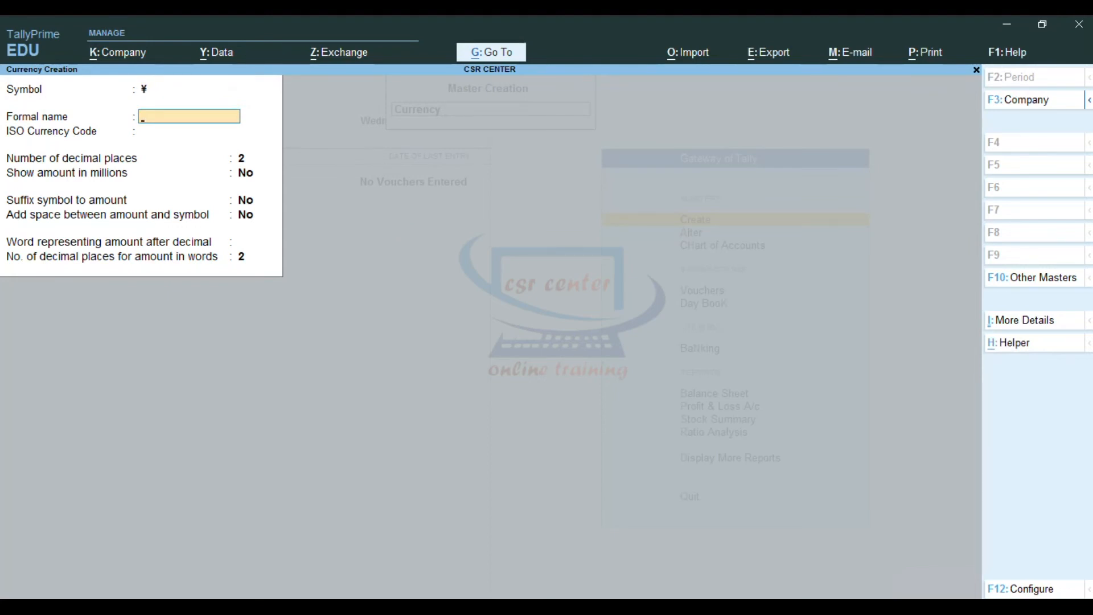
pyautogui.write('Japanese Yen')
pyautogui.press('Return')
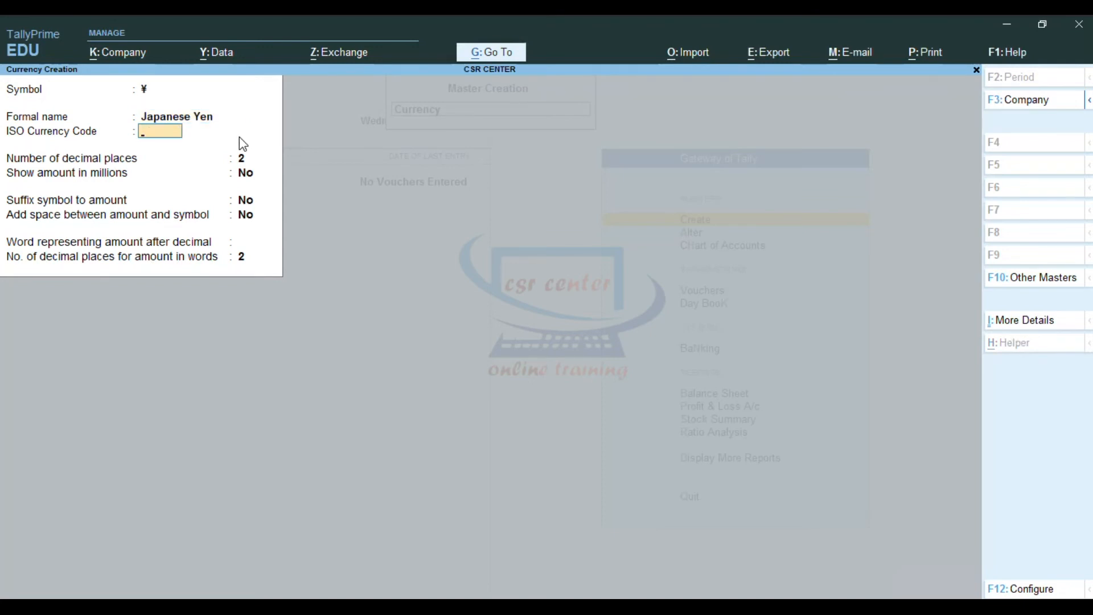
pyautogui.write('YEN')
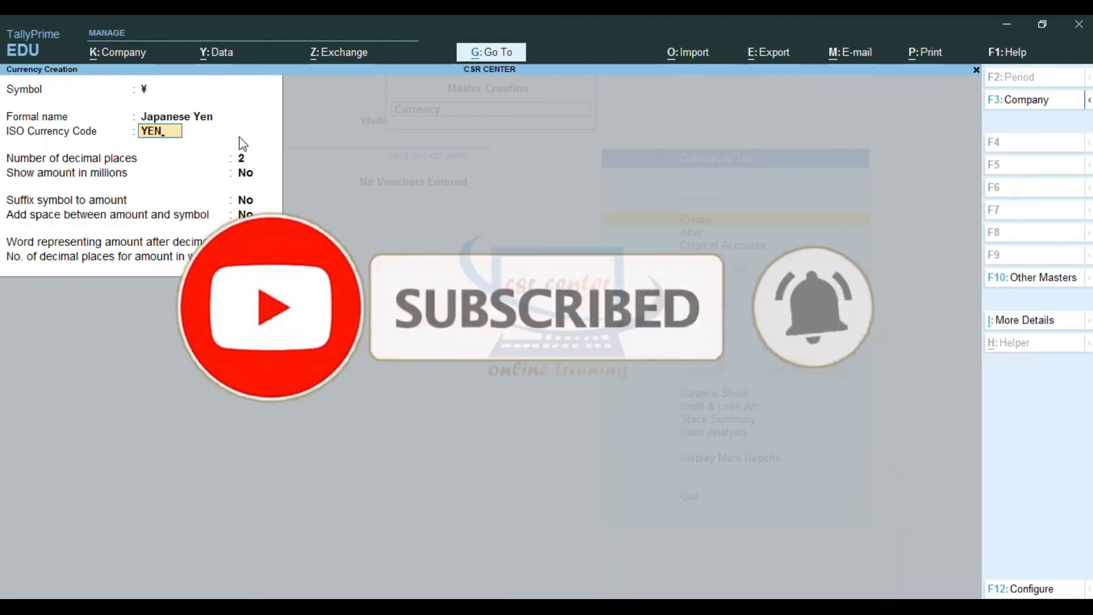
pyautogui.press('Return')
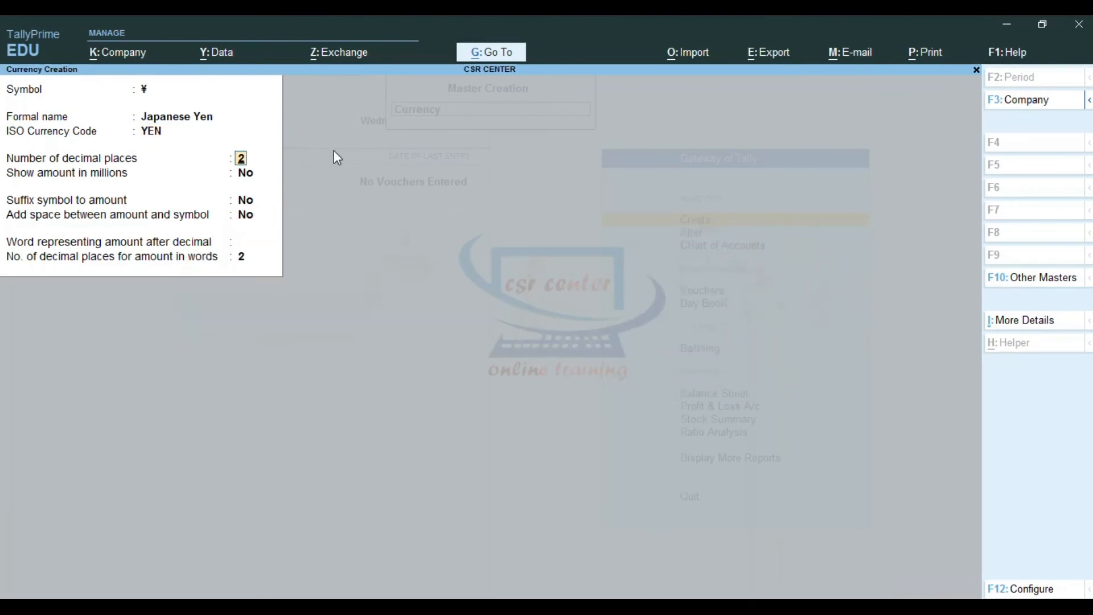
# Step: Keep the yen's decimal places and millions defaults, and set its symbol as a suffix with a space between amount and symbol
pyautogui.press('Return')
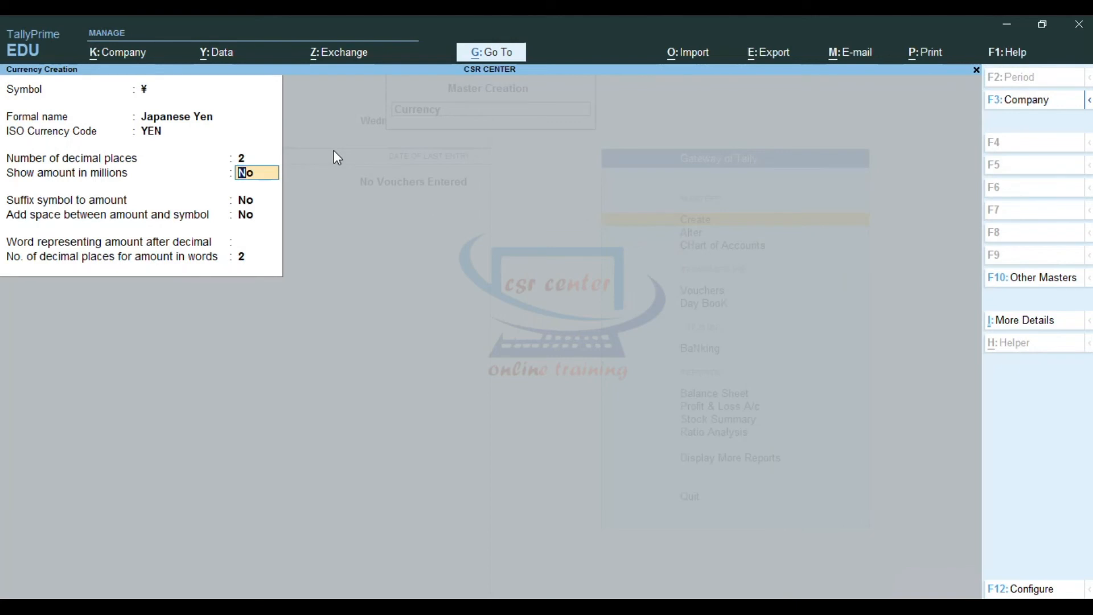
pyautogui.press('Return')
pyautogui.write('y')
pyautogui.press('Return')
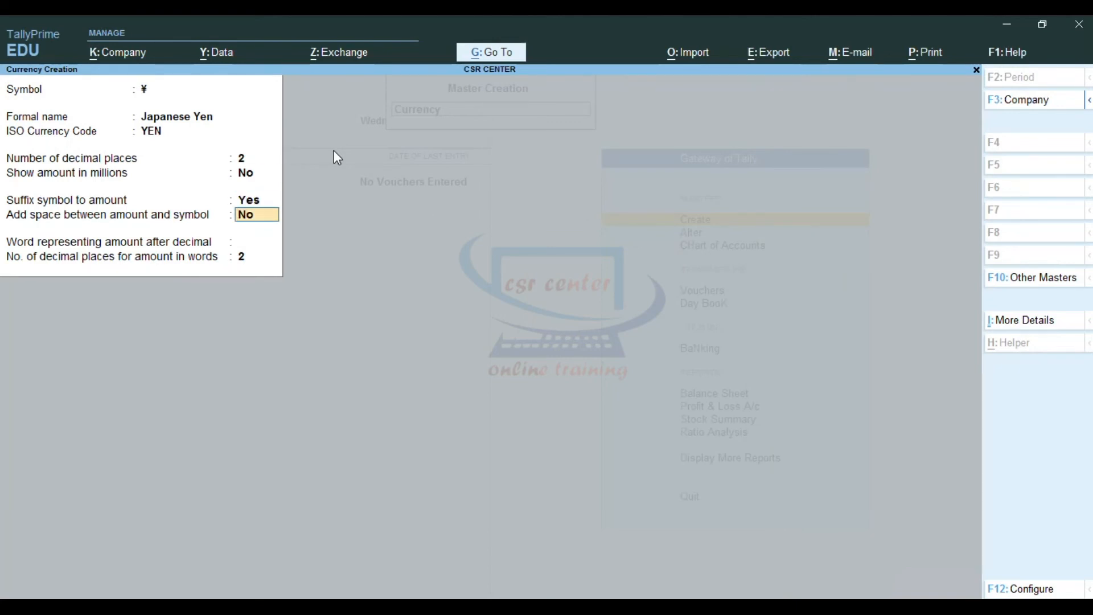
pyautogui.write('y')
pyautogui.press('Return')
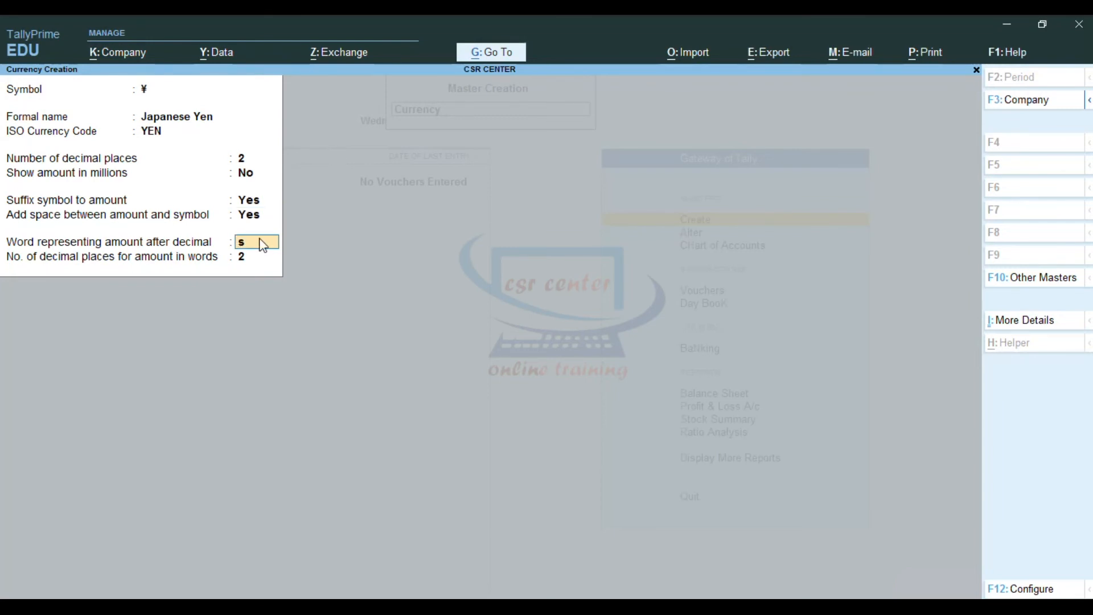
# Step: Fill in the yen's word for the amount after decimal, save the currency, and return to the Gateway of Tally
pyautogui.write('s')
pyautogui.press('BackSpace')
pyautogui.write('S')
pyautogui.press('Return')
pyautogui.press('Return')
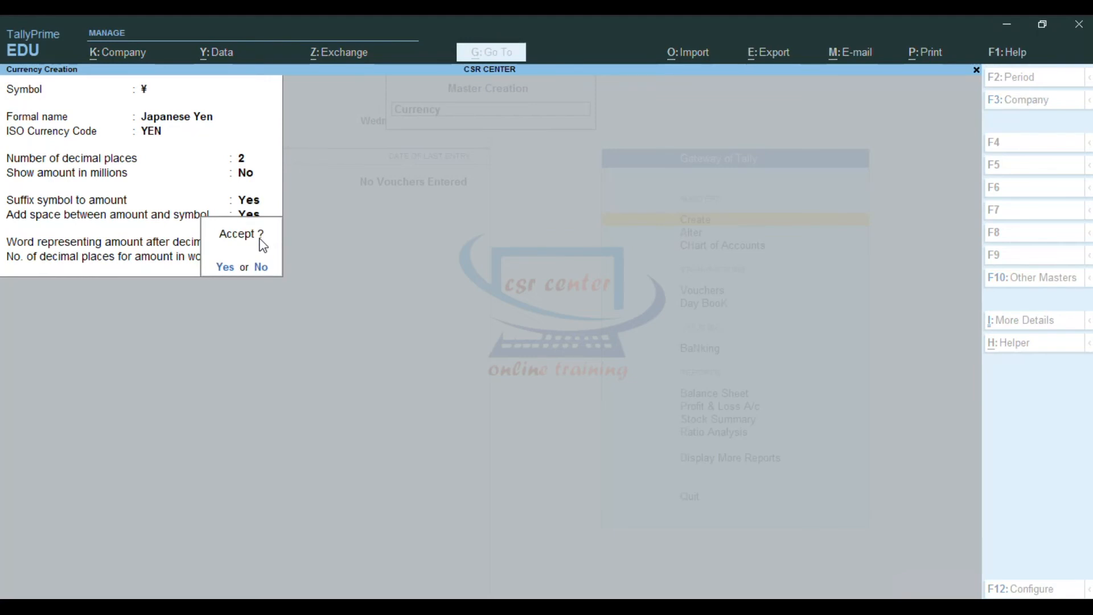
pyautogui.press('Return')
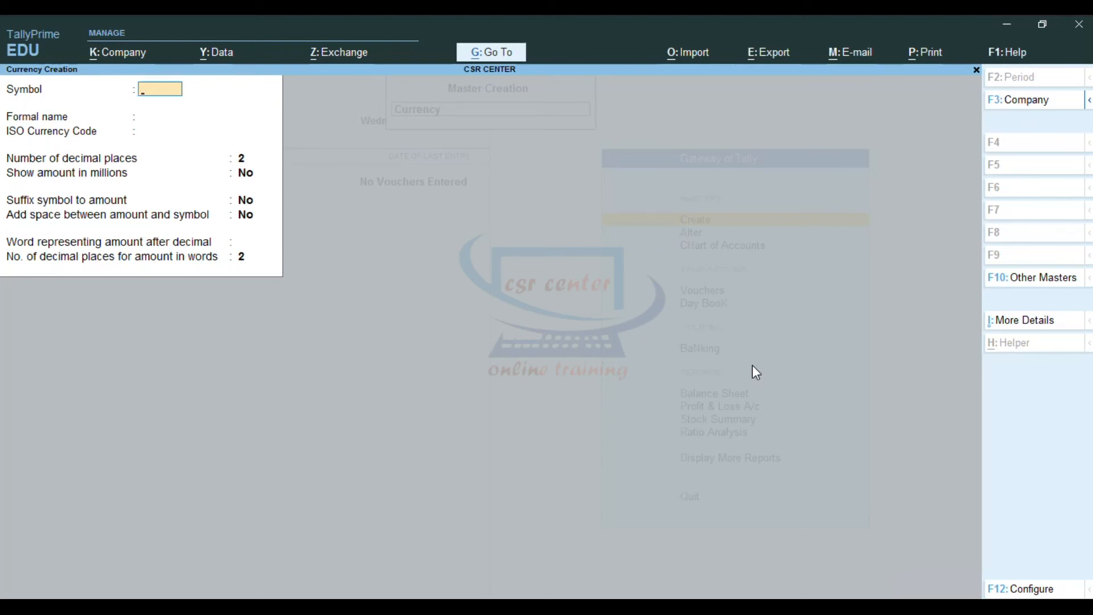
pyautogui.press('Escape')
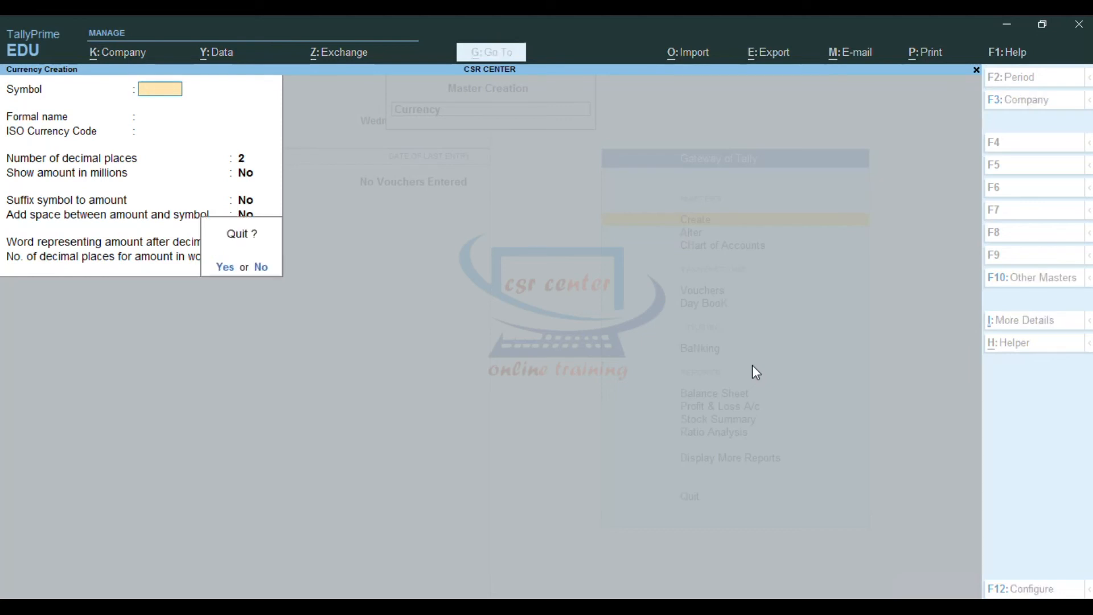
pyautogui.press('y')
pyautogui.press('Escape')
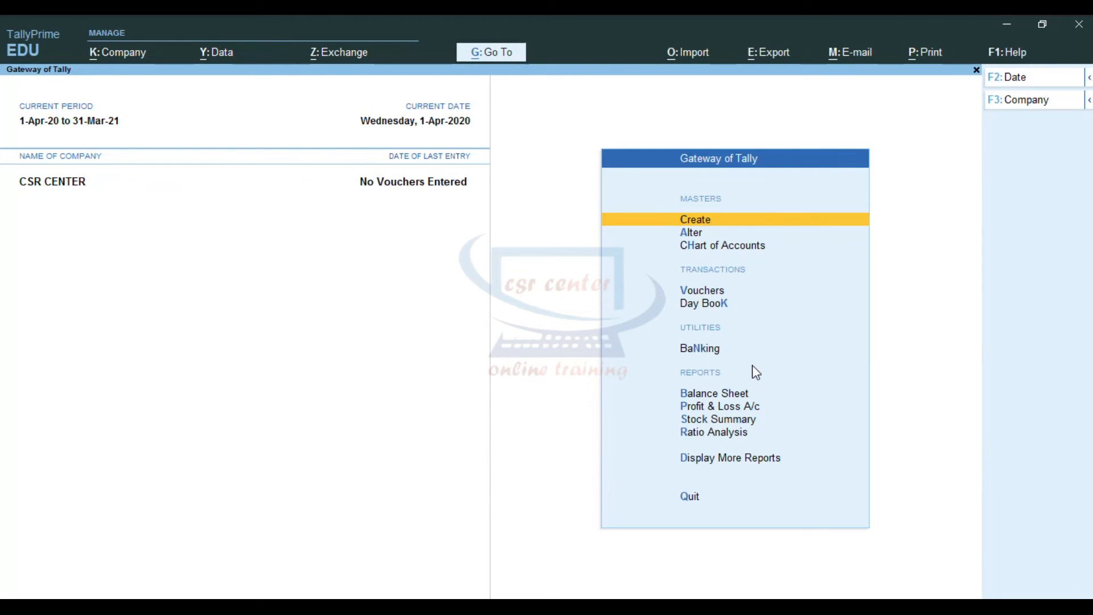
# Step: Show the full list of masters for alteration and open the $ currency to review its details
pyautogui.click(694, 234)
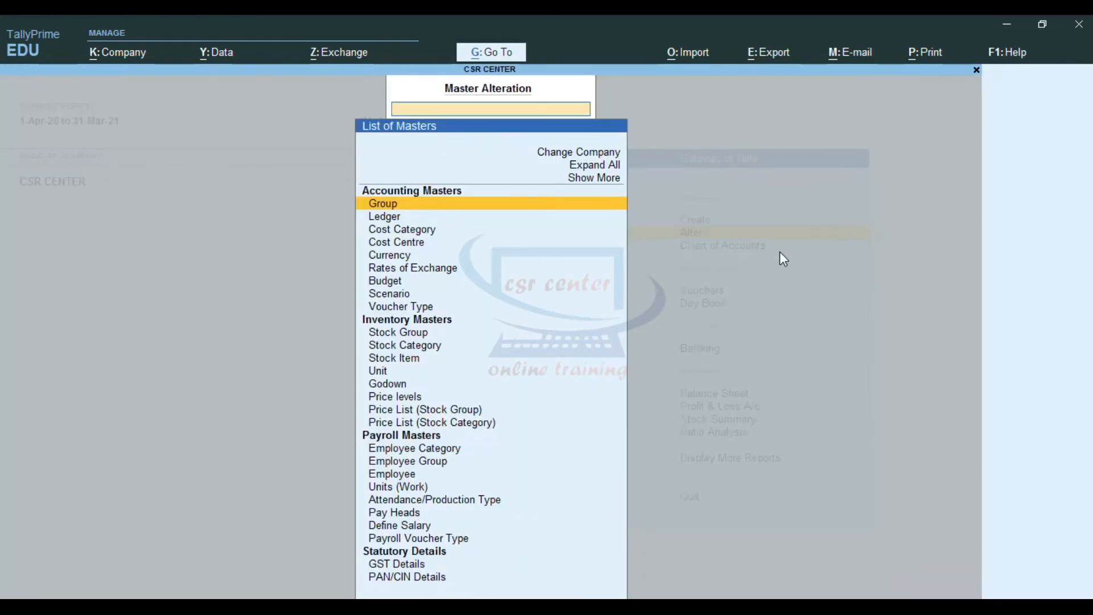
pyautogui.click(589, 180)
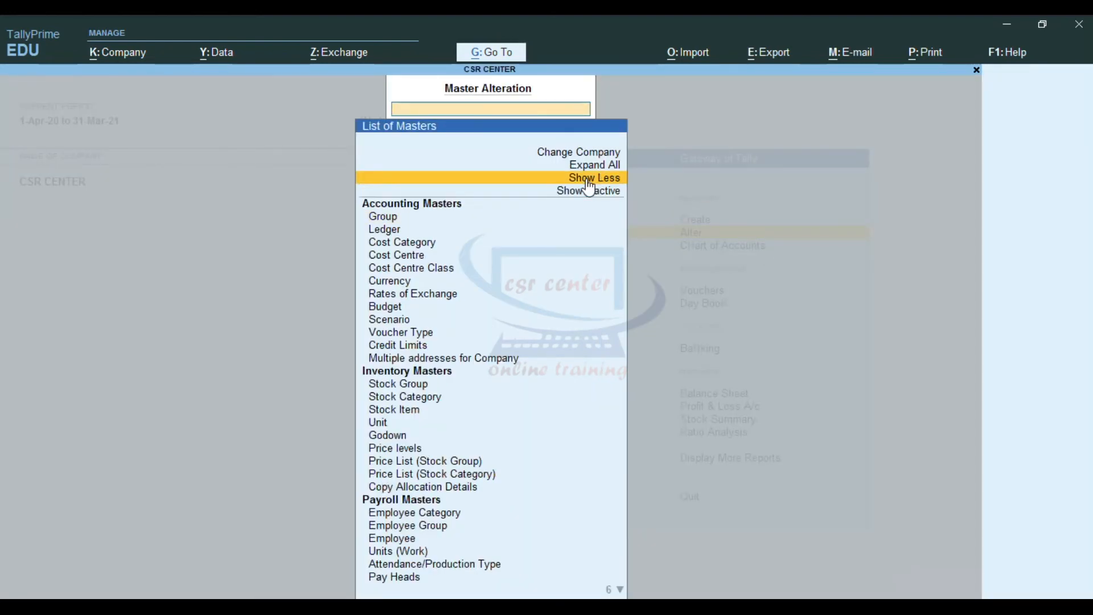
pyautogui.click(397, 289)
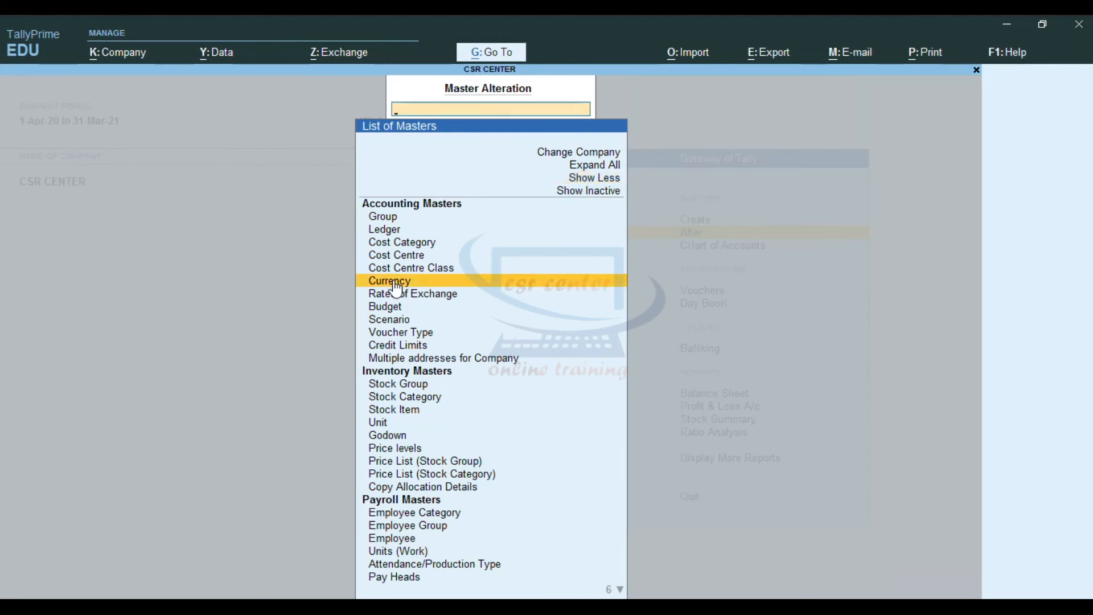
pyautogui.click(397, 288)
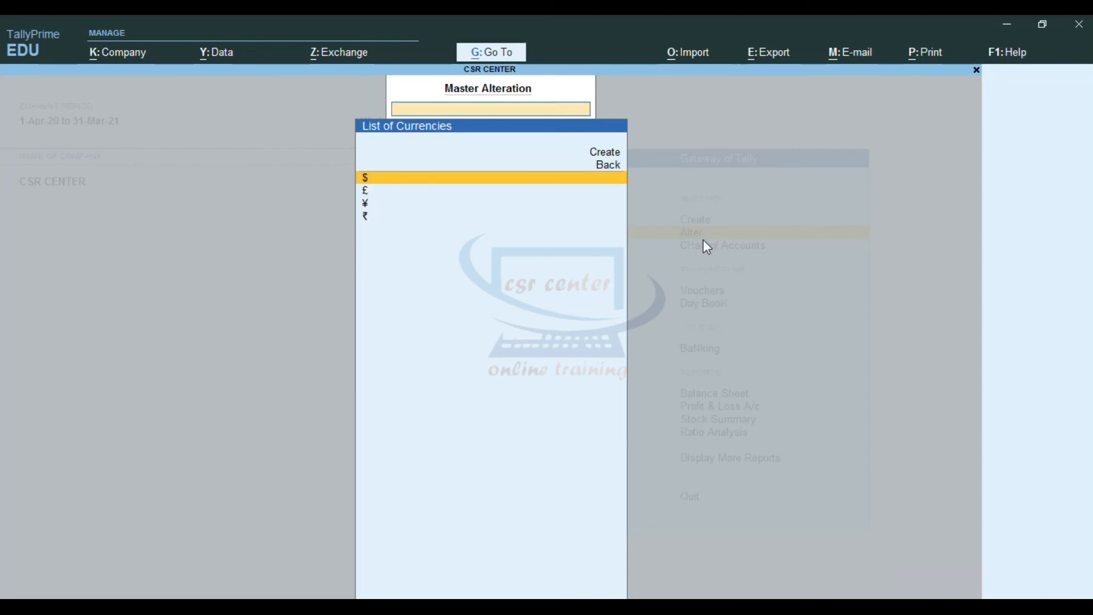
pyautogui.press('Return')
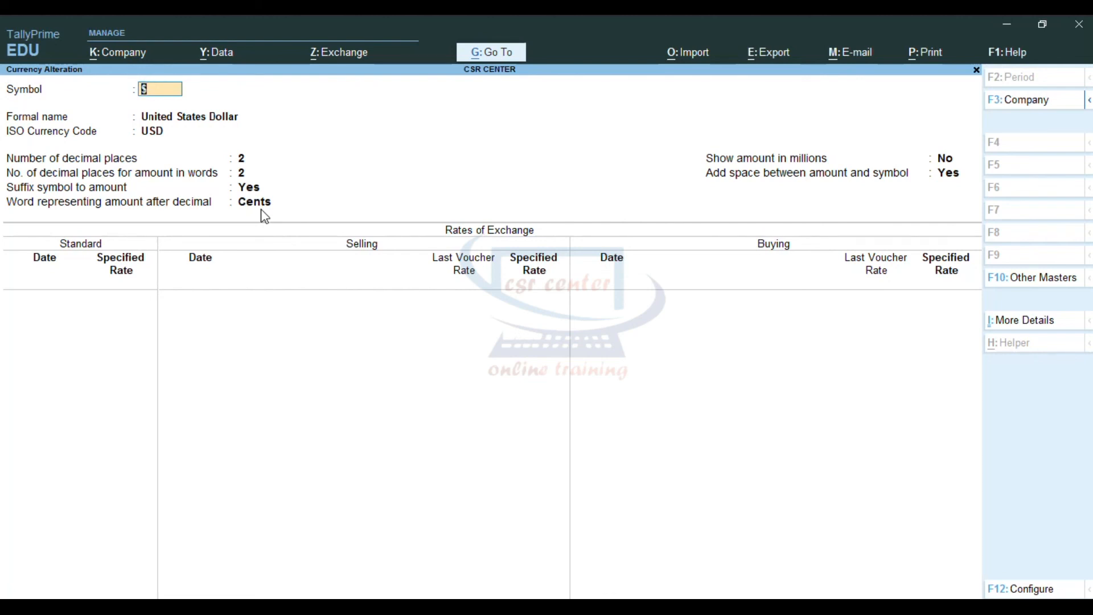
# Step: Request deletion of the US dollar currency, decline it, and leave master alteration without changing anything
pyautogui.hotkey('alt', 'd')
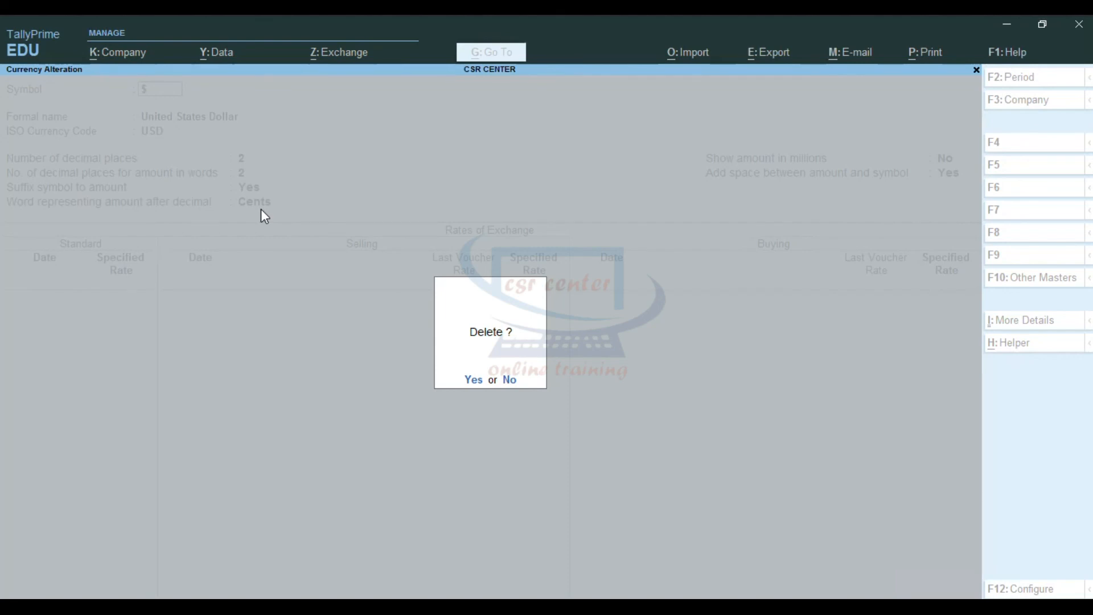
pyautogui.click(511, 379)
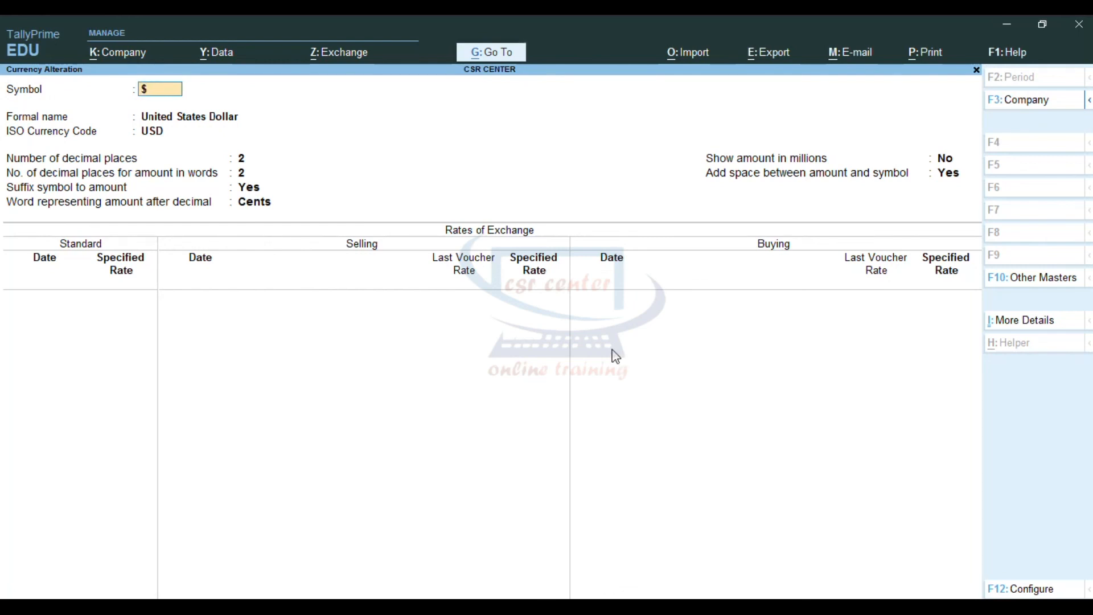
pyautogui.press('Escape')
pyautogui.press('y')
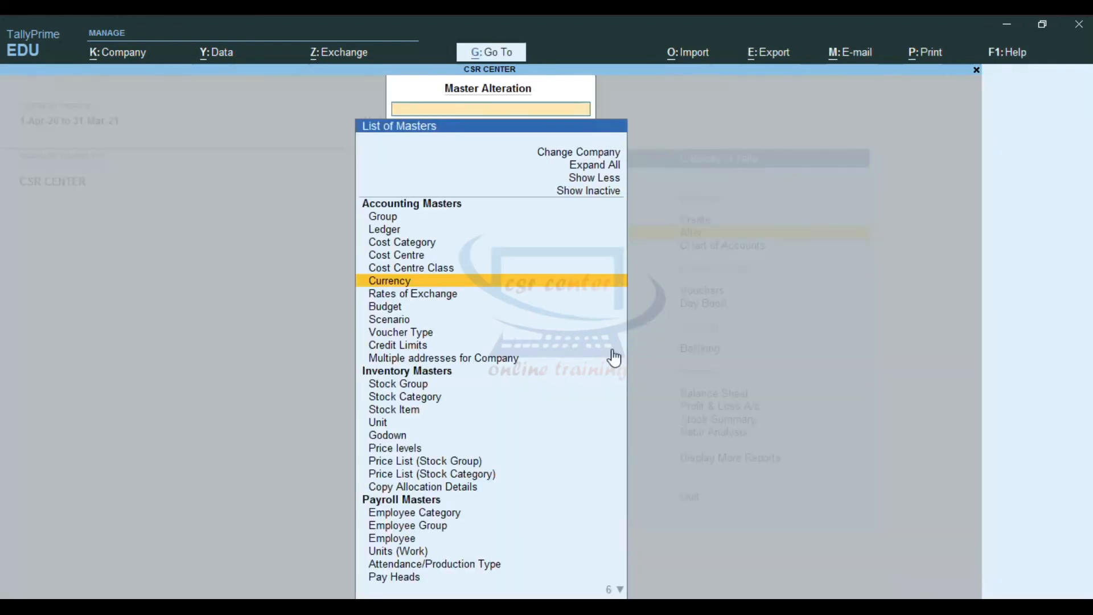
pyautogui.press('Escape')
# Step: Start creating a new master and show the full list of master types
pyautogui.click(705, 221)
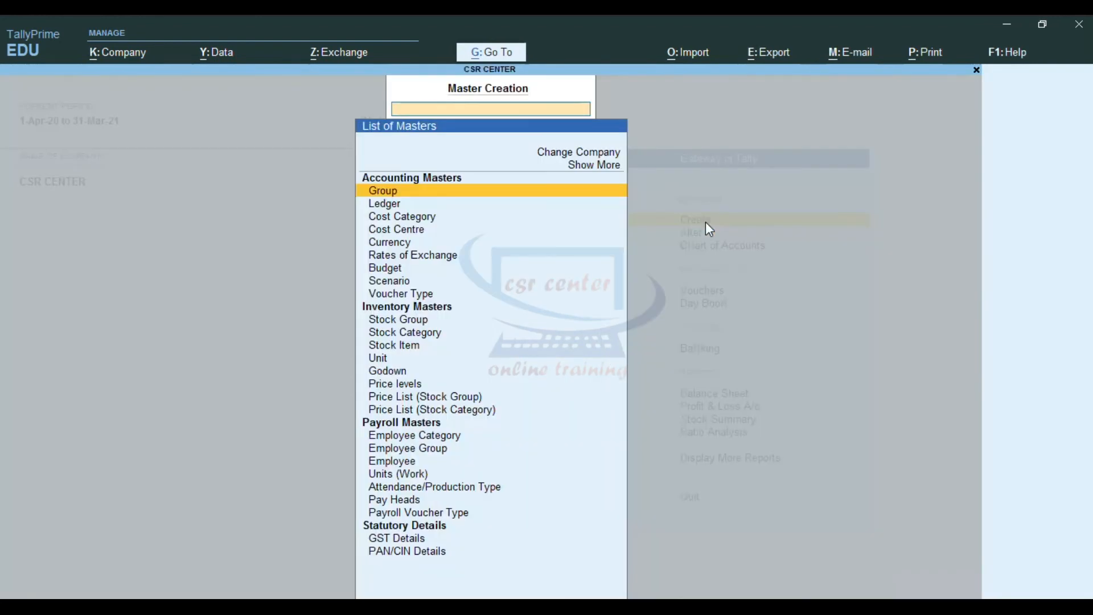
pyautogui.click(599, 166)
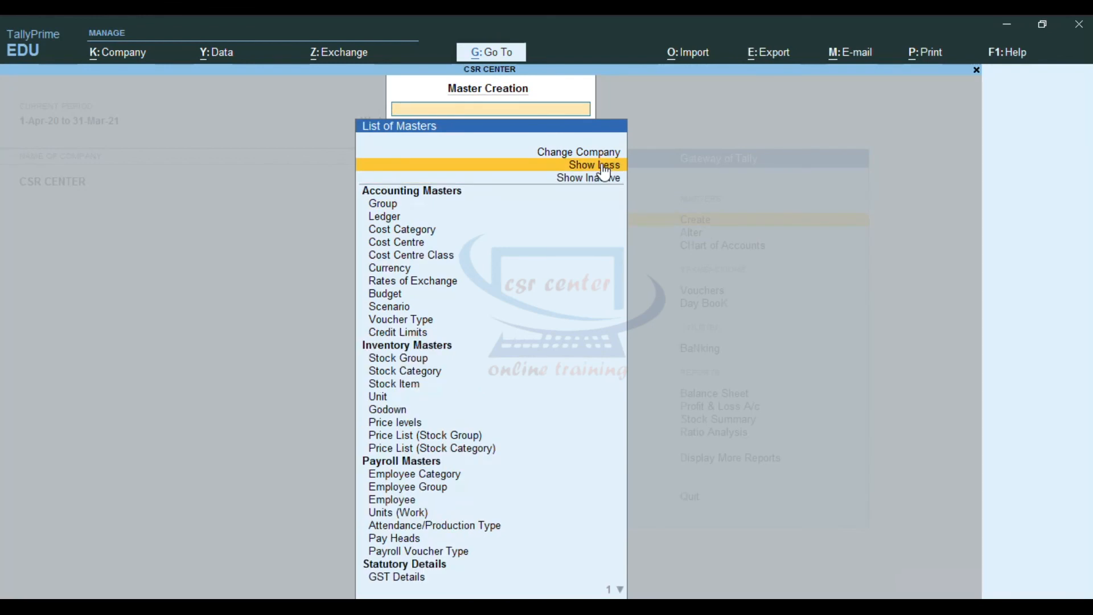